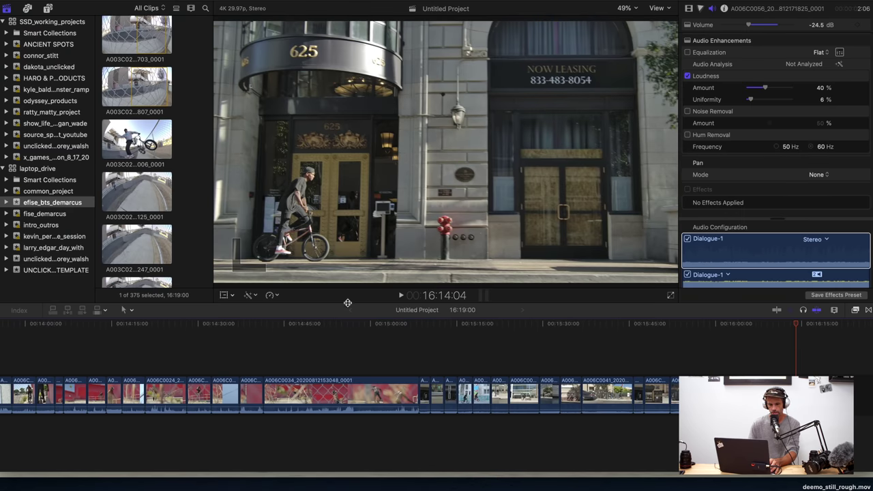
- Open the Untitled Project from the fise_demarcus event in the timeline
click(59, 215)
click(209, 282)
scroll(195, 236, down, 5)
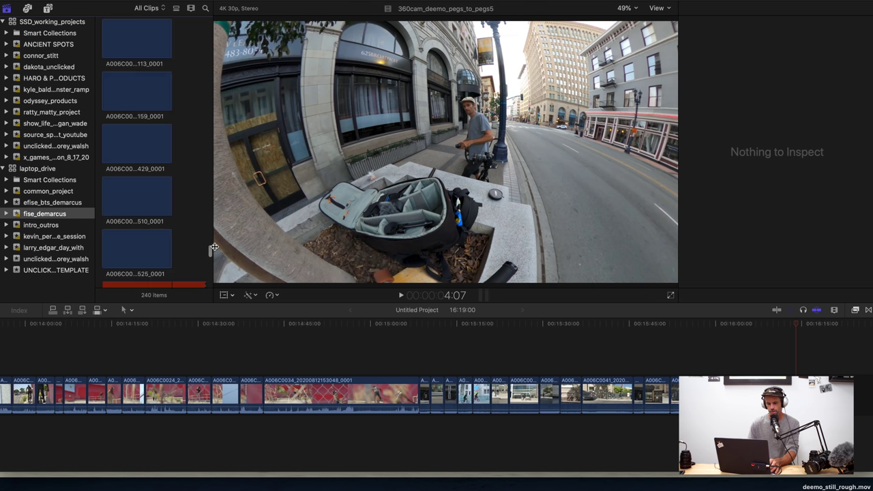
scroll(215, 249, up, 15)
double_click(140, 55)
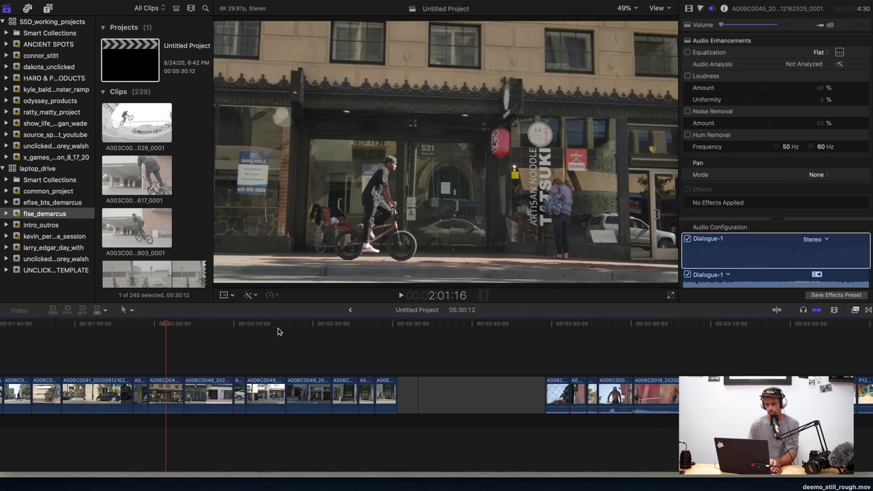
- Go to the beginning of the project and open the compound clip Untitled Project Clip 12 in its own timeline
click(277, 325)
key(shift+z)
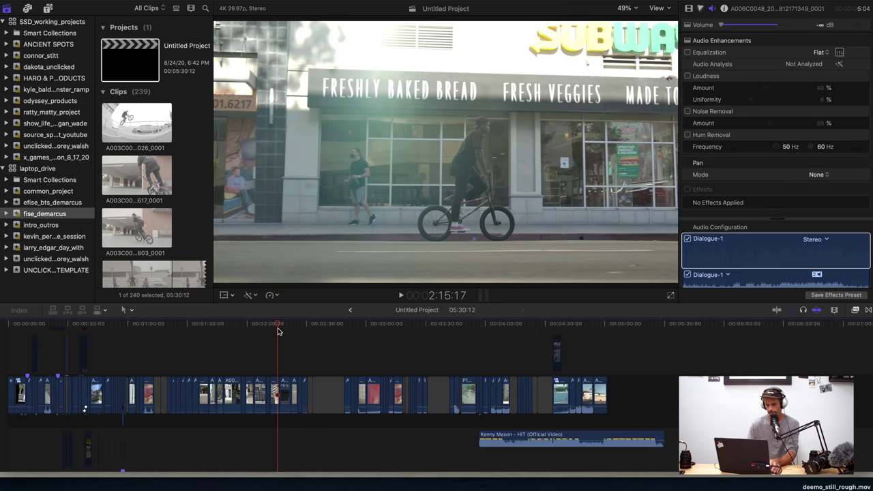
click(18, 331)
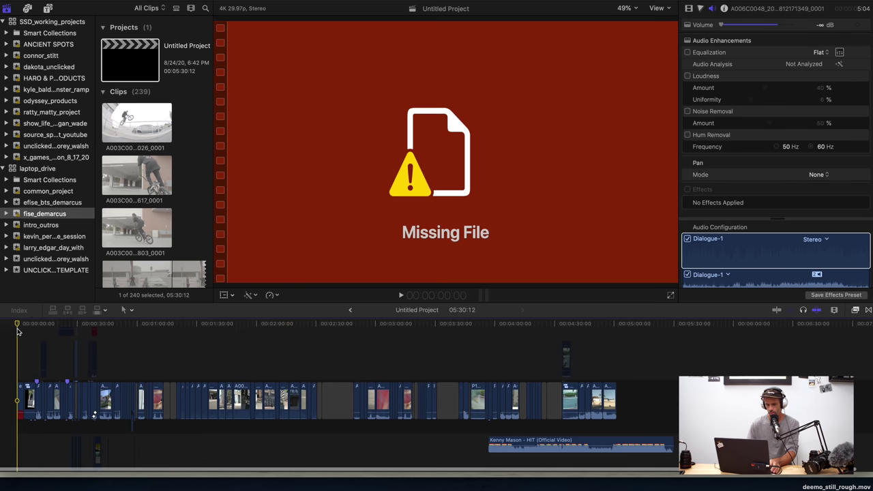
key(super+equal)
key(super+equal)
key(super+equal)
key(super+equal)
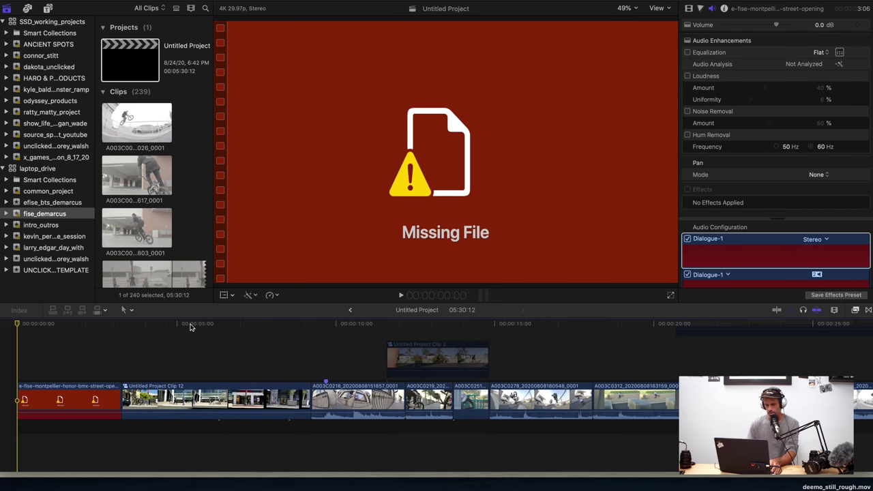
click(146, 326)
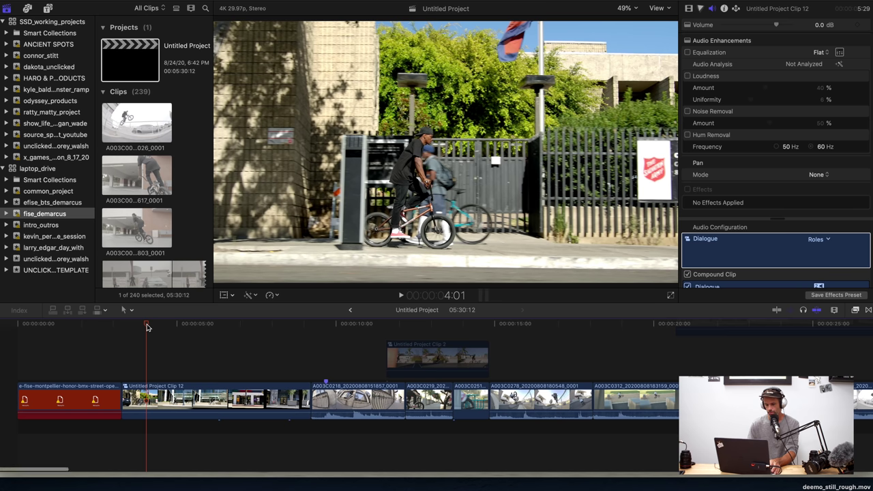
click(98, 331)
click(173, 395)
double_click(173, 394)
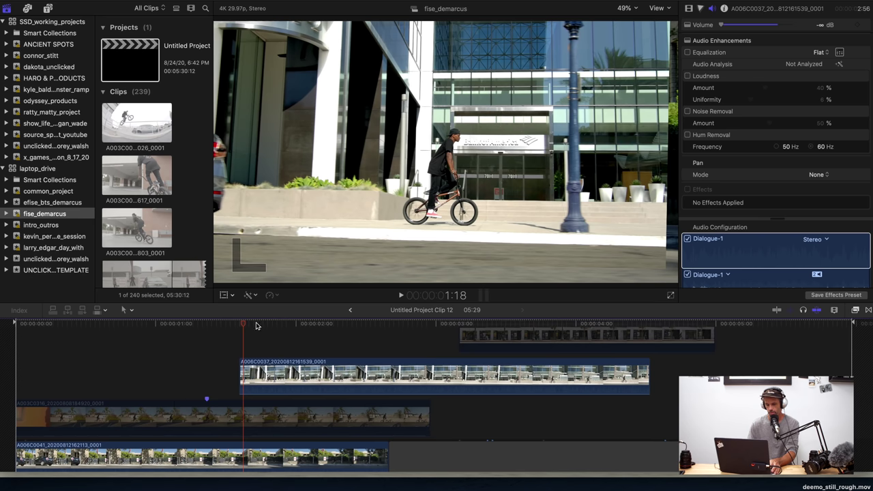
- Review the opening shots of the compound clip and inspect the video settings of the A006C0037 clip
key(space)
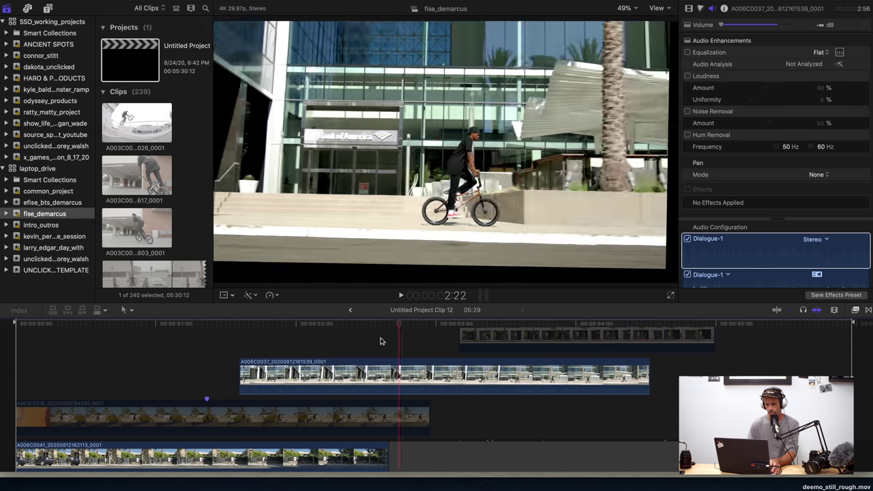
click(48, 357)
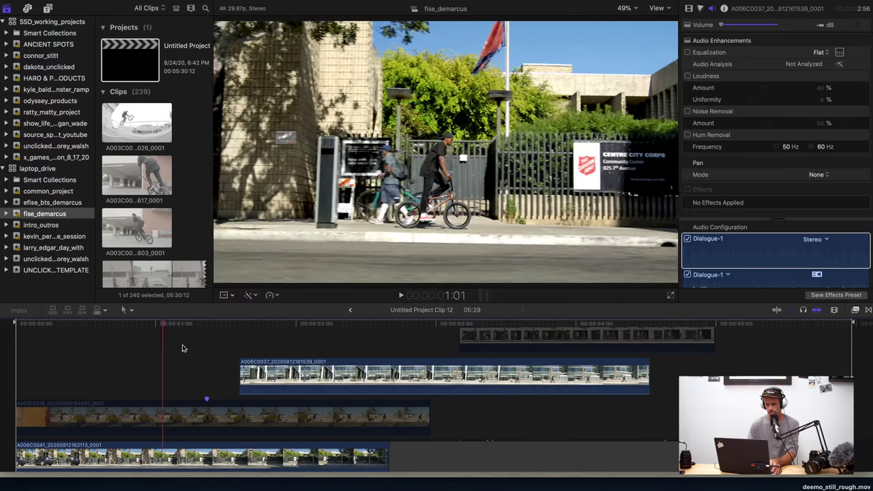
click(236, 348)
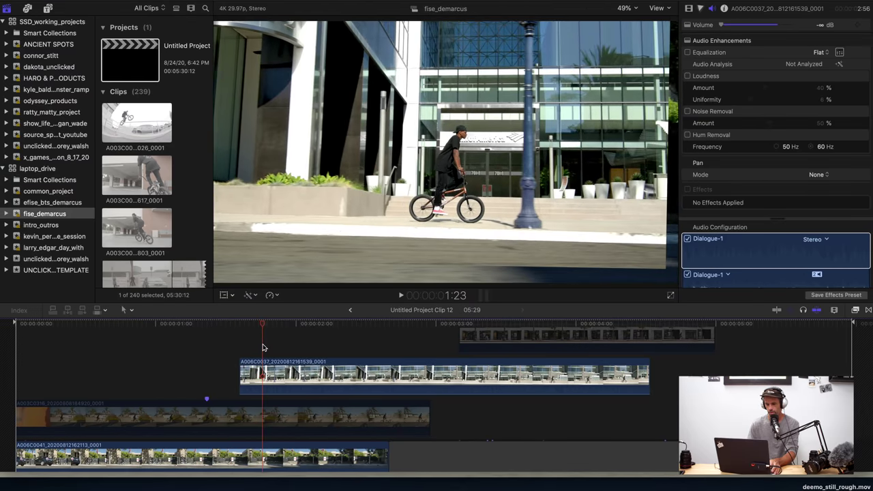
click(273, 377)
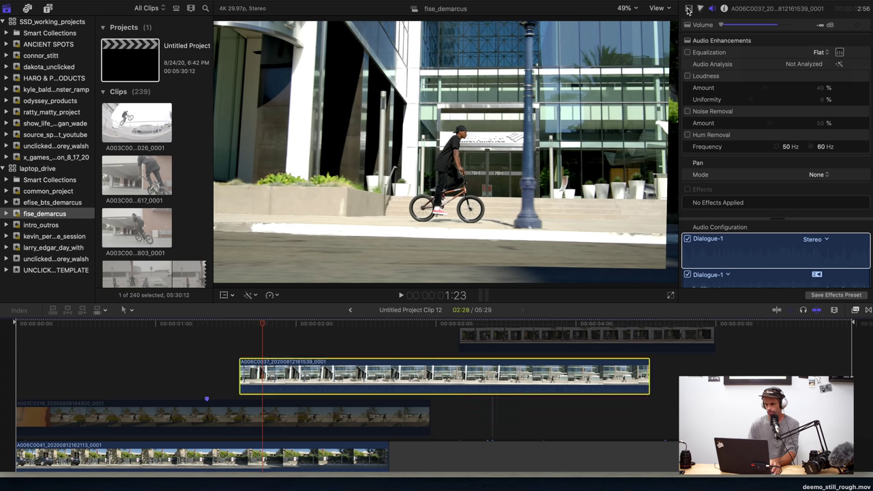
click(689, 11)
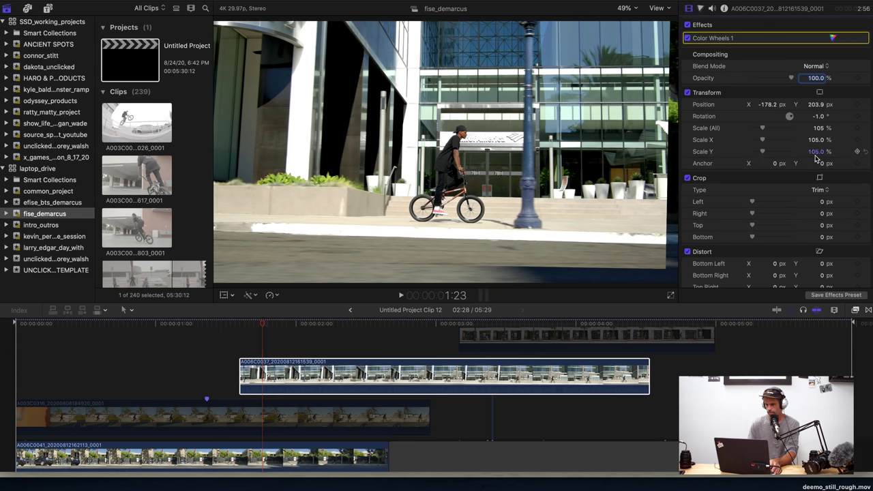
scroll(419, 327, up, 3)
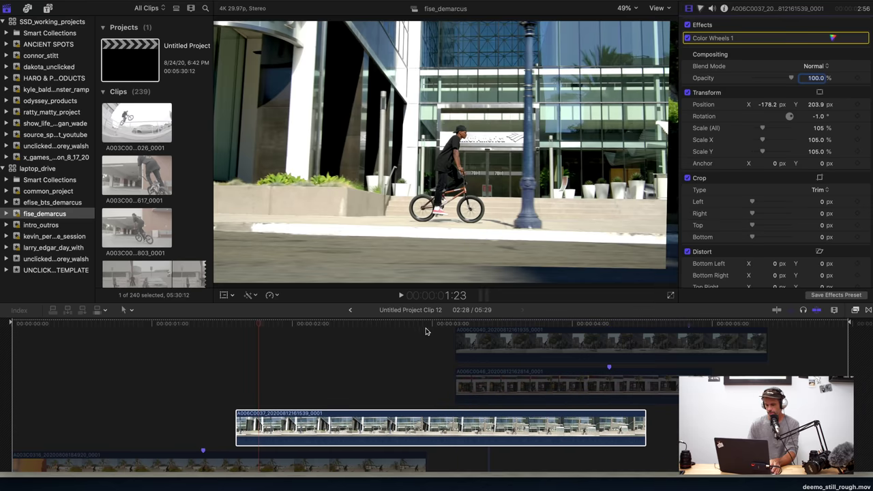
- Examine the transform settings of the stacked A006C0046 and A006C0054 clips, checking how the rider lines up between shots
click(471, 324)
scroll(477, 376, up, 3)
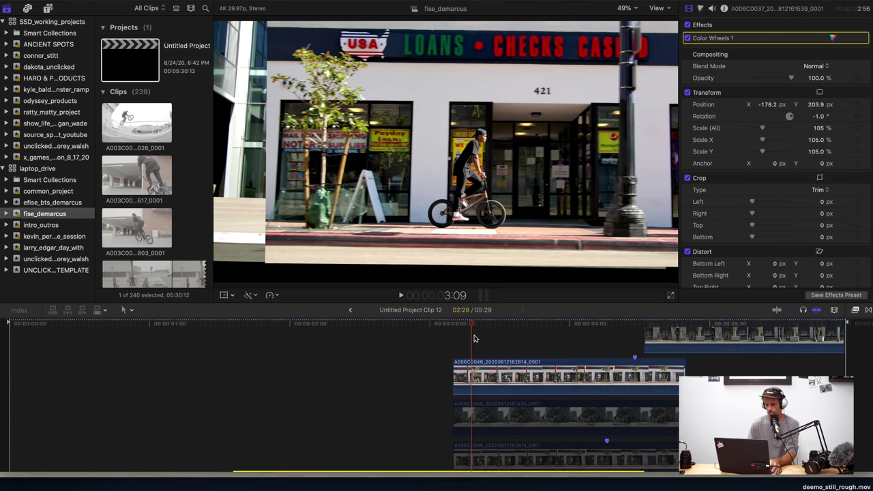
click(478, 378)
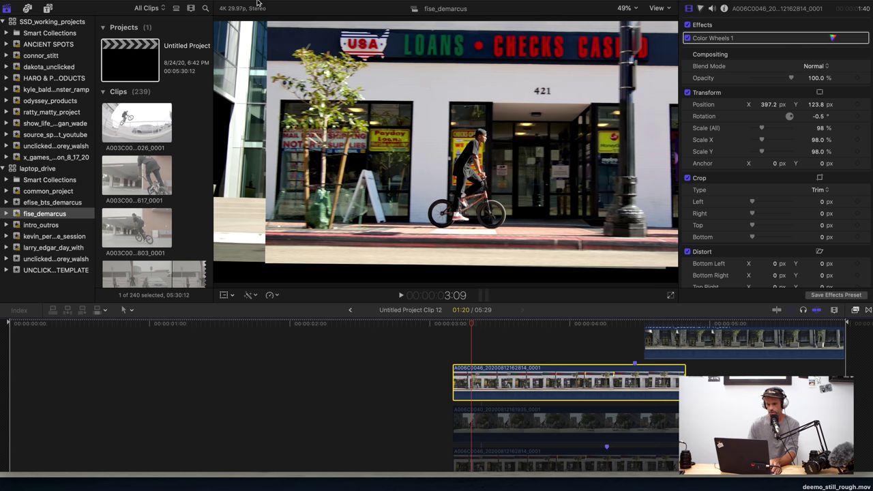
scroll(423, 336, right, 3)
scroll(543, 351, up, 2)
drag(556, 324, 617, 329)
click(650, 380)
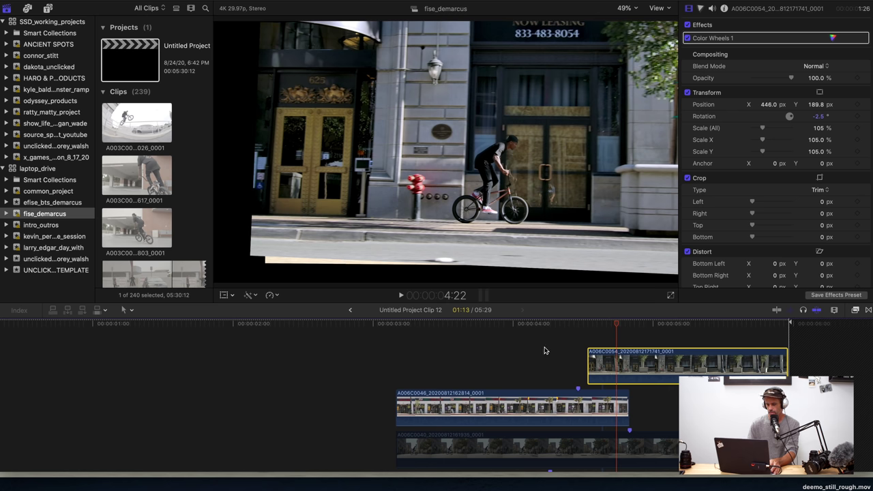
drag(586, 325, 432, 348)
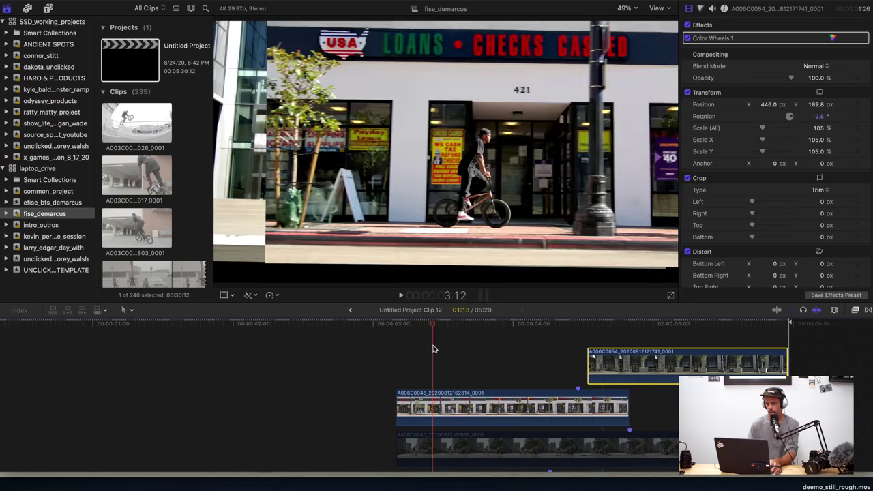
- Return to the main project timeline, inspect the transform settings of Untitled Project Clip 12, and play the sequence
click(349, 311)
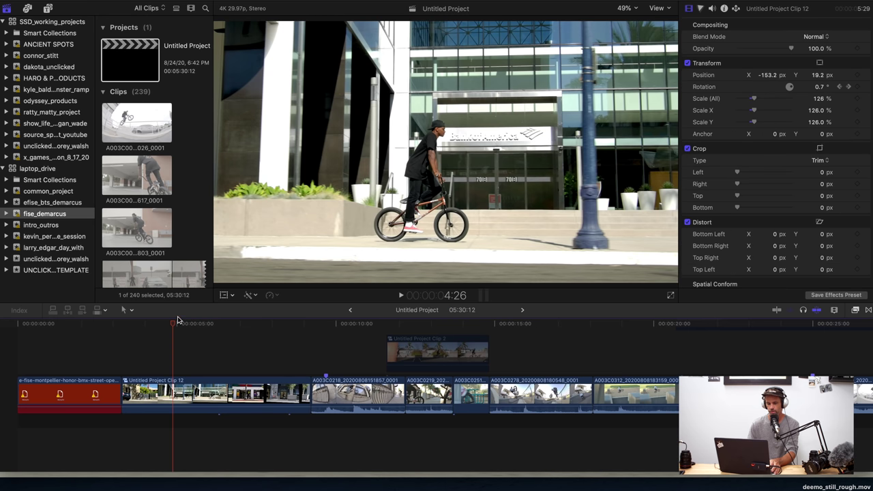
drag(178, 320, 152, 321)
click(198, 382)
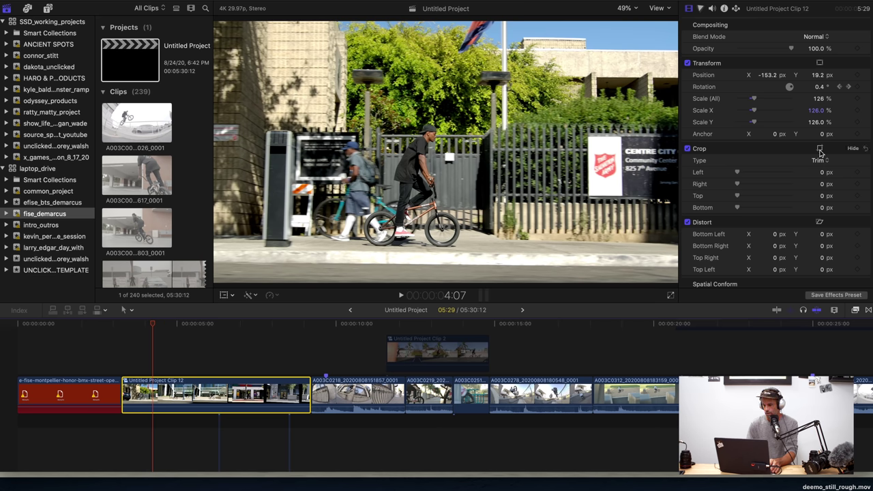
mouse_move(137, 322)
mouse_down()
mouse_move(122, 322)
mouse_move(215, 323)
mouse_move(135, 326)
mouse_up()
key(space)
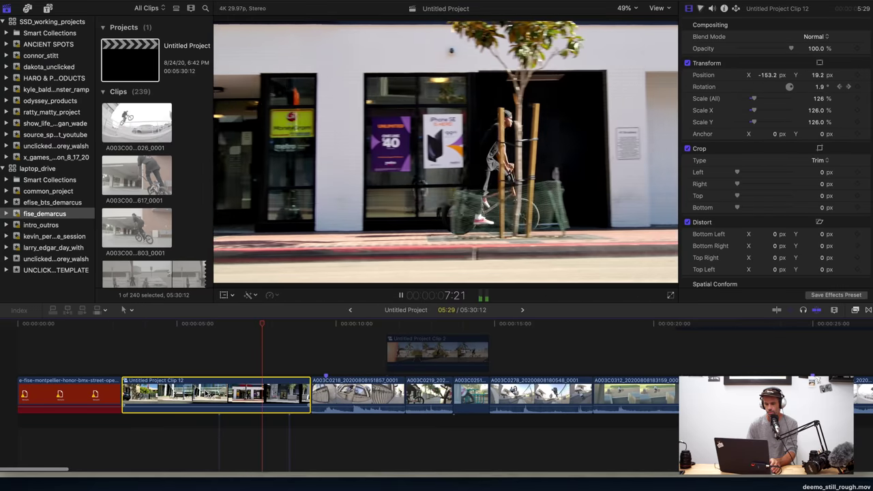
key(space)
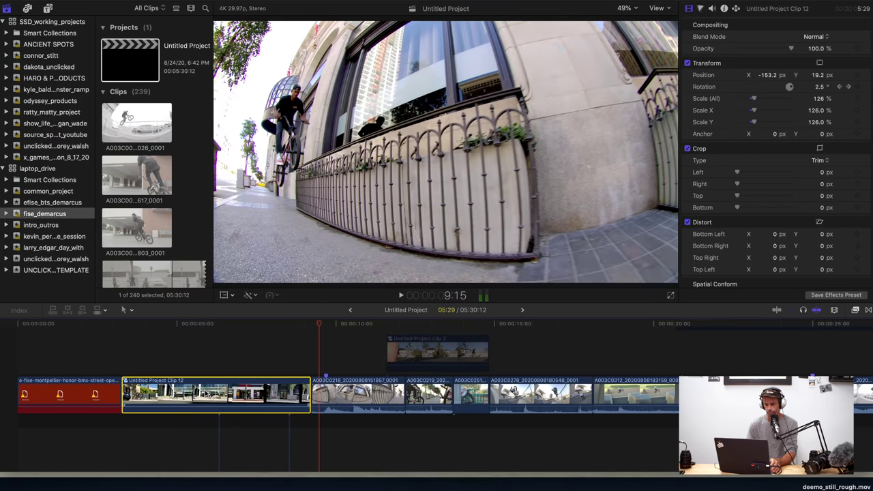
- Compare the A003C0218 clip with and without its Color Wheels 1 correction
scroll(365, 372, right, 3)
click(300, 396)
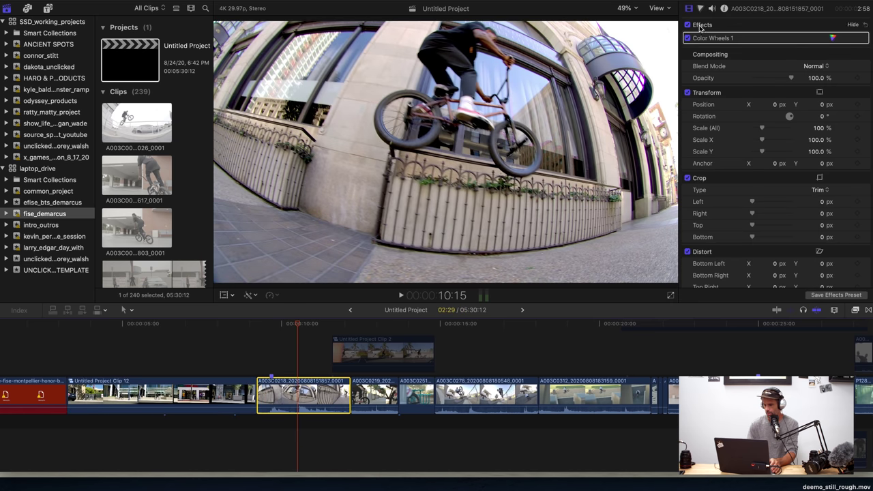
click(691, 39)
click(691, 39)
click(691, 39)
click(691, 39)
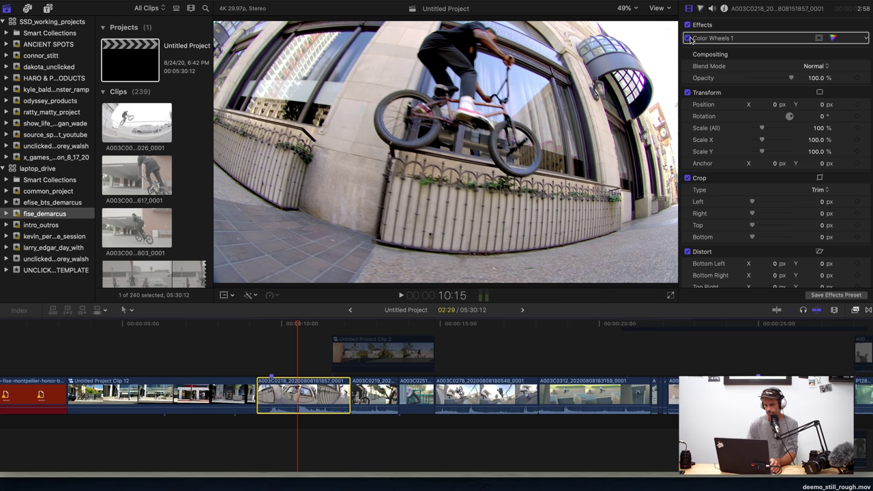
click(688, 38)
click(688, 38)
- Compare the A003C0218 clip with and without Stabilization
scroll(695, 164, down, 5)
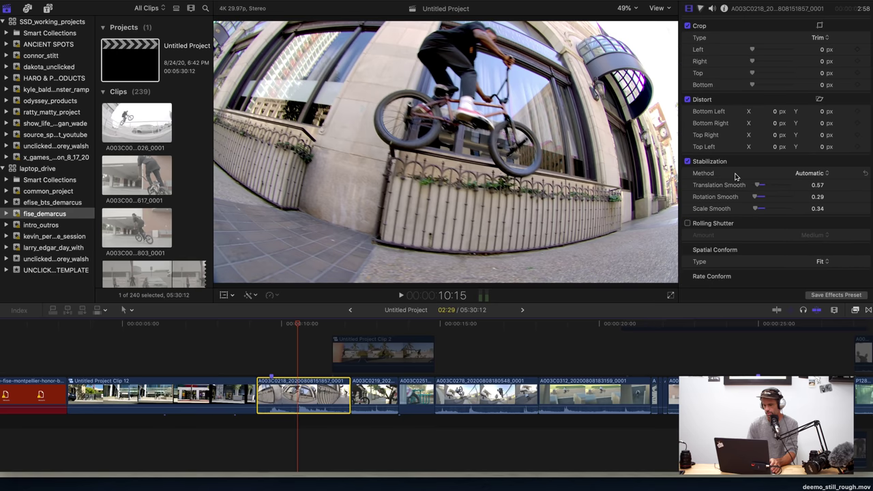
click(688, 162)
click(687, 161)
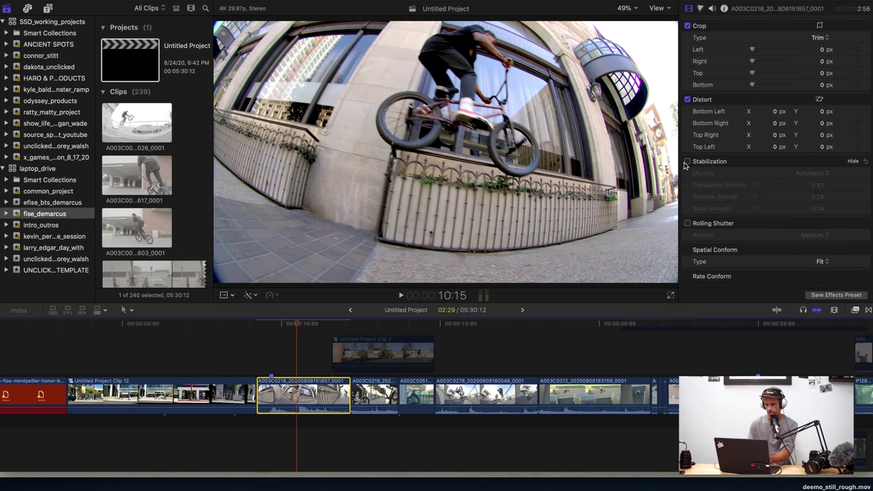
- Compare the A003C0278 clip with and without its Color Wheels 1 correction, leaving the correction enabled
drag(362, 327, 468, 335)
click(478, 403)
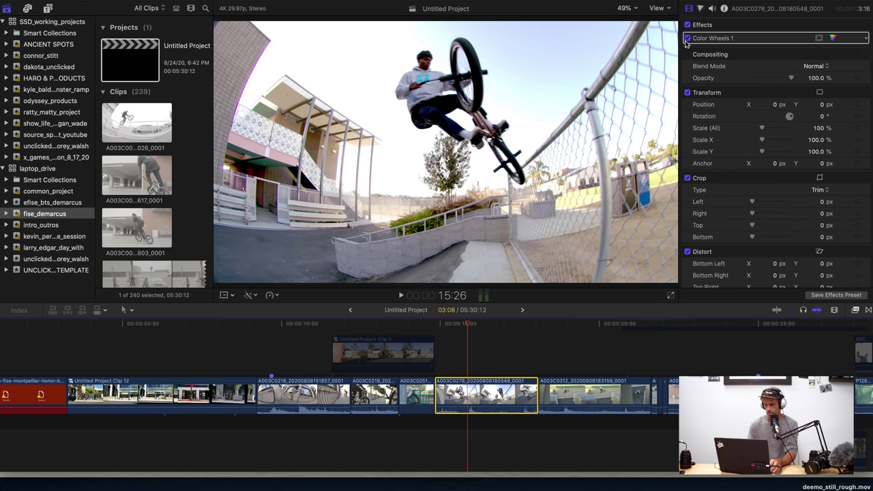
click(687, 39)
click(688, 39)
click(688, 39)
click(687, 39)
click(688, 39)
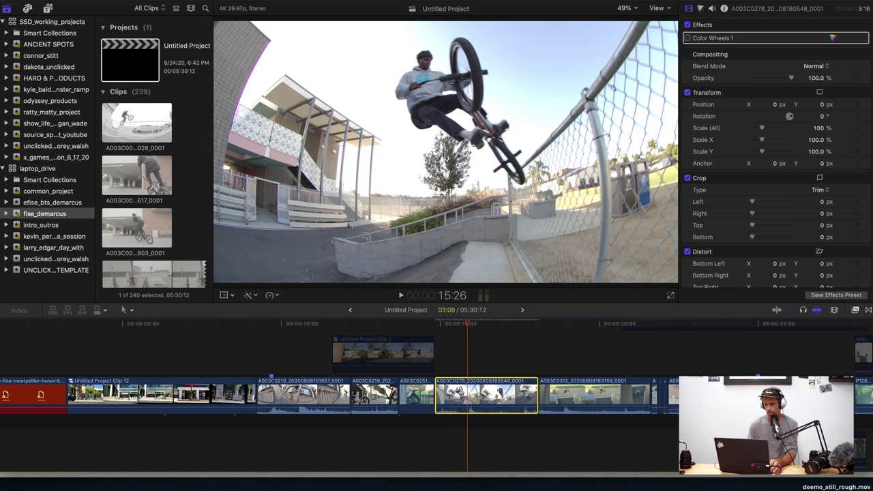
click(688, 39)
- Compare the A003C0312 clip with and without its Color Wheels 1 correction
click(574, 377)
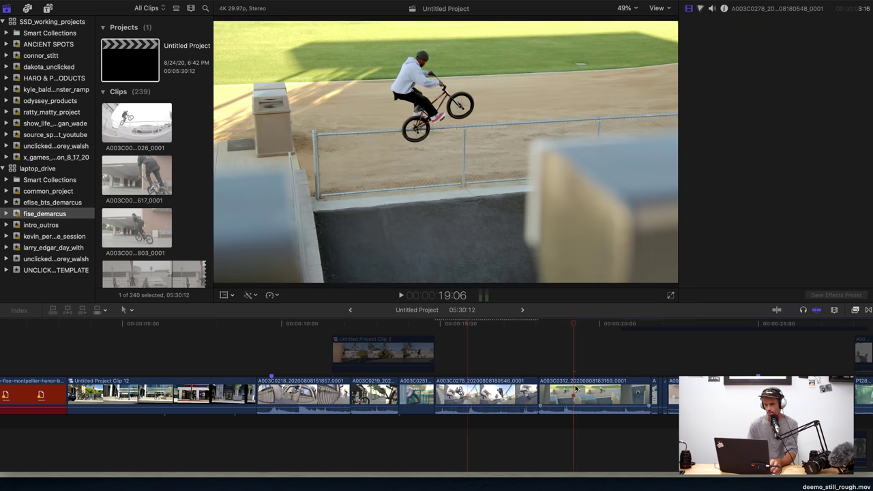
click(688, 39)
click(688, 39)
click(688, 39)
click(688, 39)
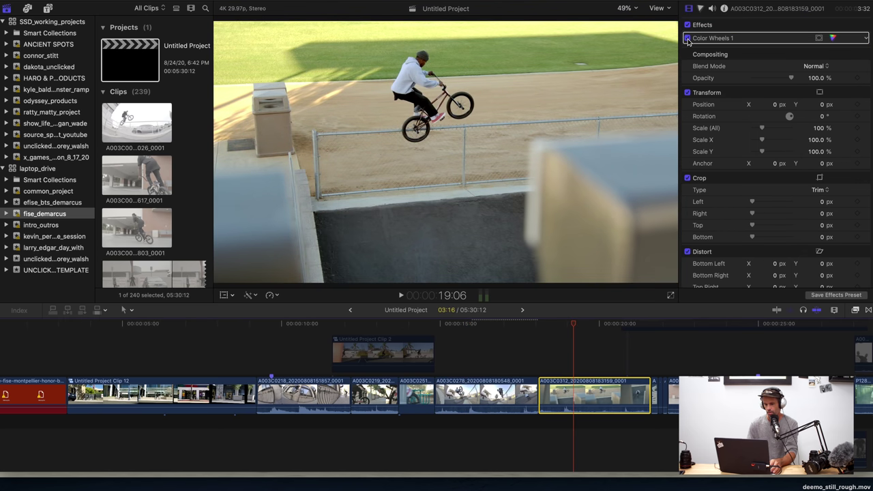
- Play through the edit from around the 21-second mark, stopping at 28:14 on the shot of the man in the red cap
scroll(539, 375, right, 10)
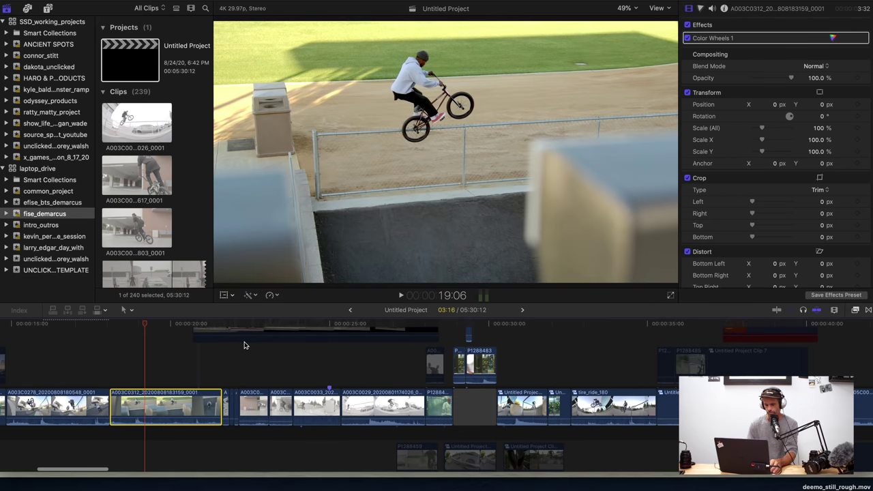
drag(224, 322, 205, 327)
key(super+equal)
key(super+equal)
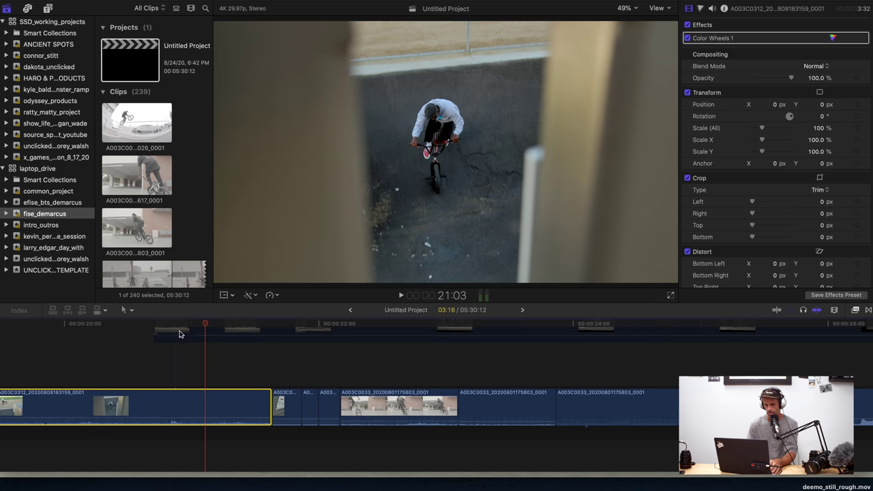
key(Right)
key(Right)
key(Right)
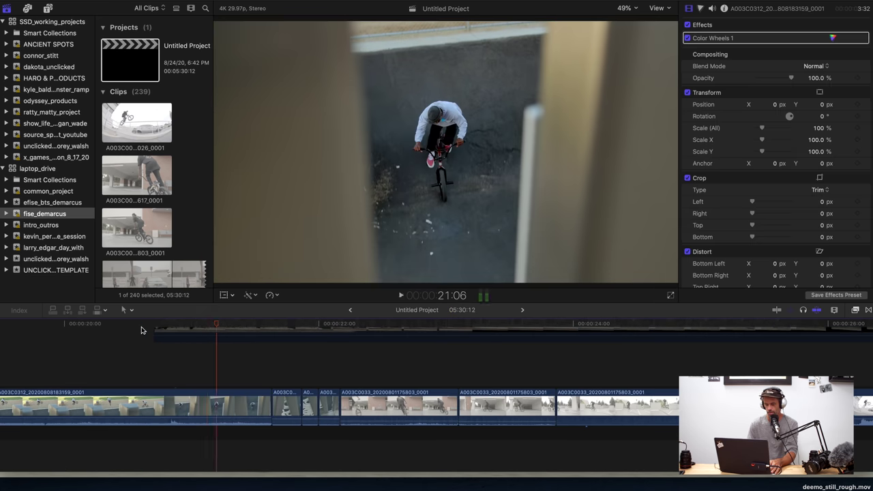
key(shift+question)
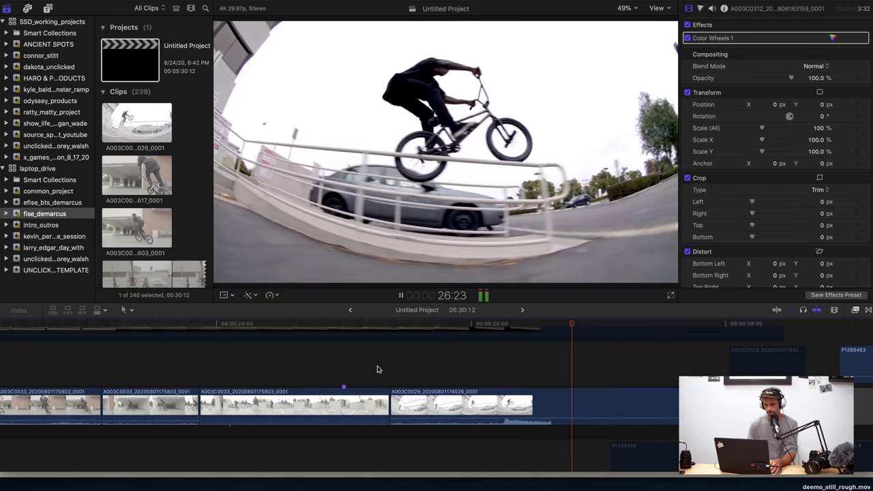
key(space)
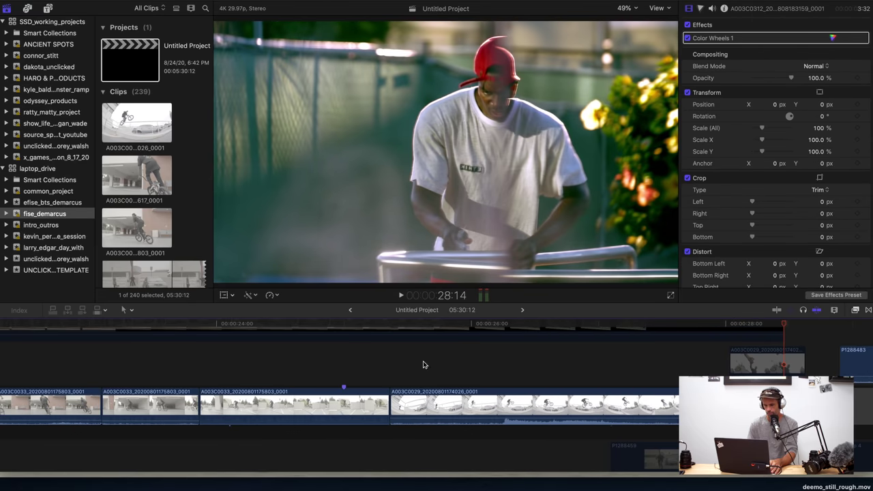
- Compare the P1288479 clip with and without its Color Wheels 1 correction and show its colour wheel settings, leaving the correction enabled
click(687, 39)
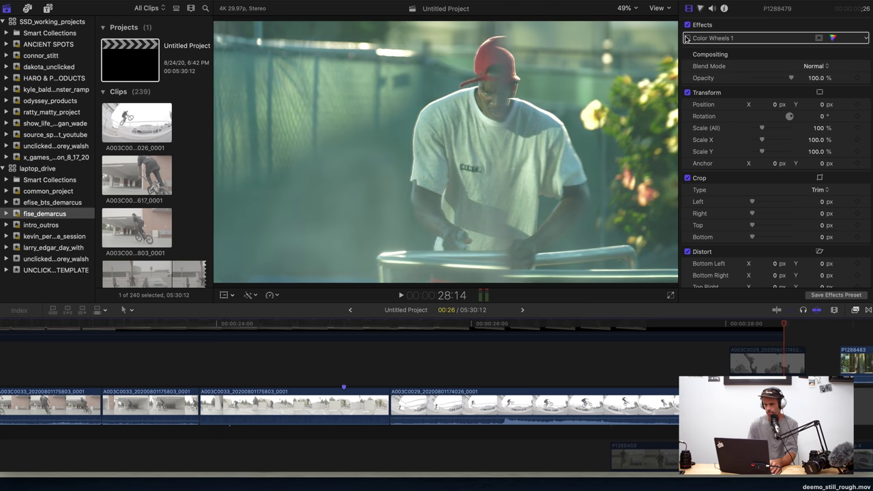
click(687, 39)
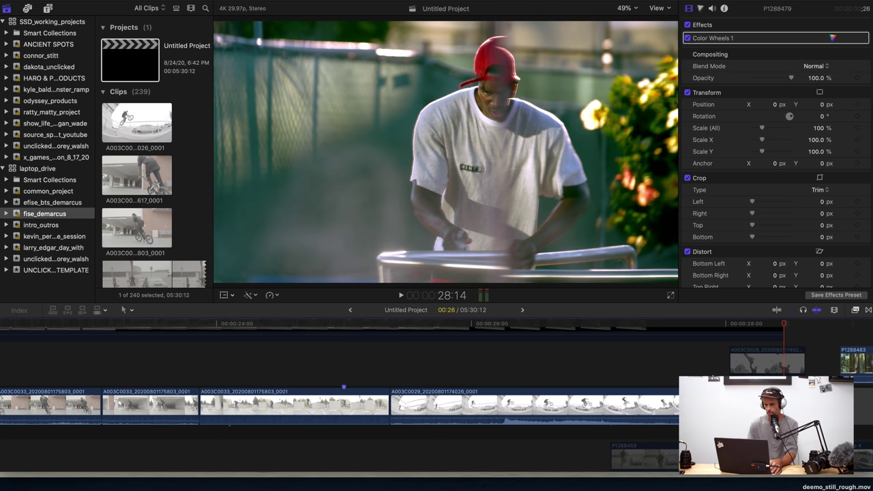
scroll(341, 409, right, 5)
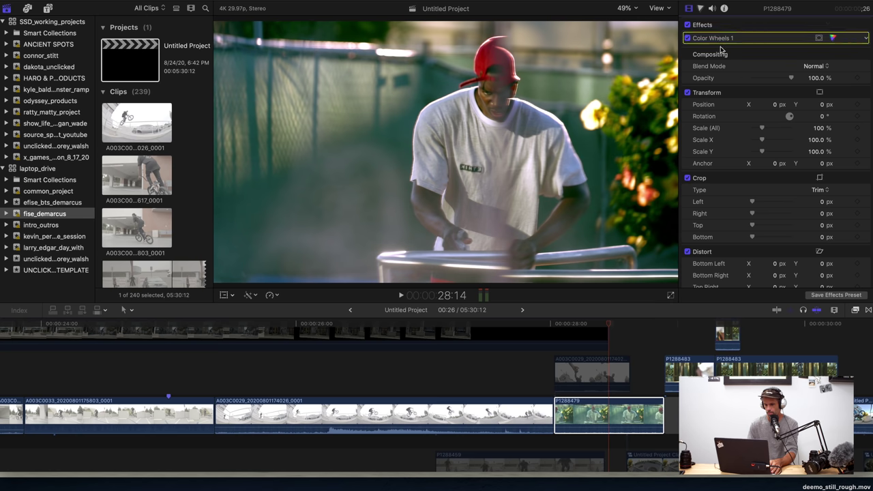
key(super+6)
click(588, 414)
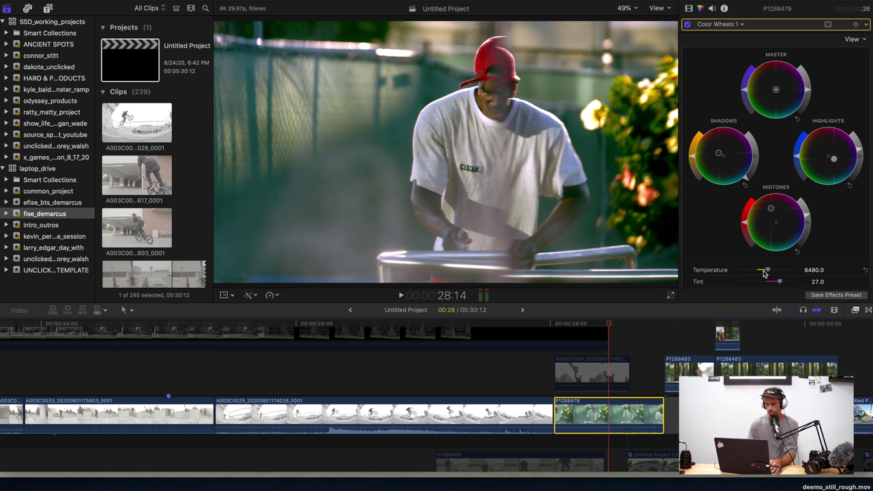
click(687, 25)
click(687, 25)
click(688, 26)
click(687, 25)
click(687, 26)
click(687, 26)
- Play the edit from the end of the P1288479 clip through the P1288483 shots, stopping at 29:25
scroll(437, 396, right, 5)
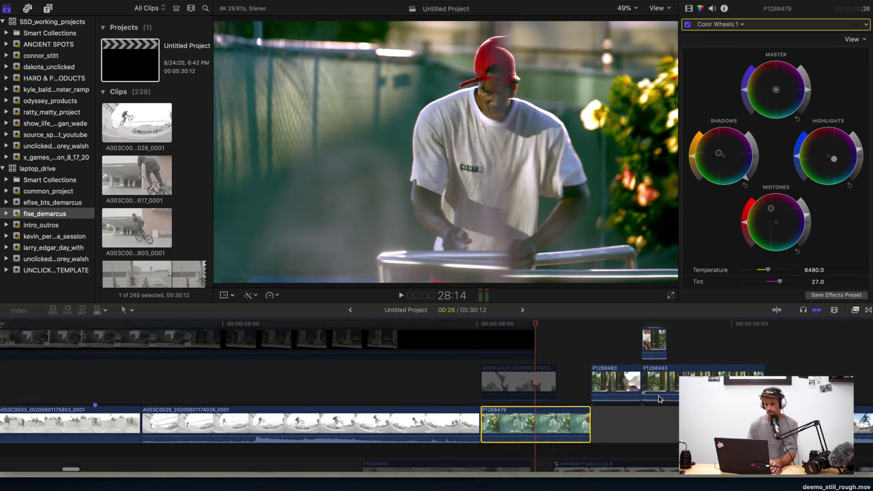
click(511, 325)
mouse_move(513, 331)
mouse_down()
mouse_move(497, 329)
mouse_move(551, 339)
mouse_move(496, 335)
mouse_up()
key(space)
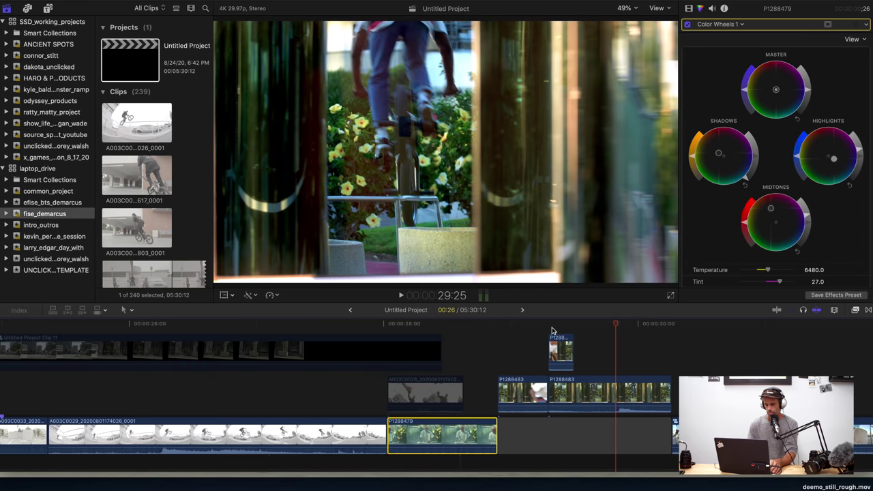
- Examine the Color Wheels 2 settings of the short P1288483 overlay clip and scrub the frames around it, ending at 29:12
click(550, 325)
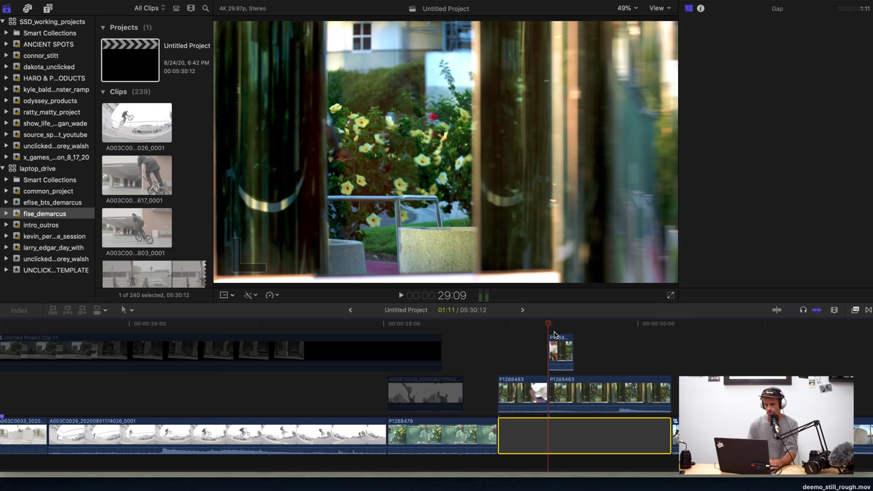
click(555, 350)
click(534, 326)
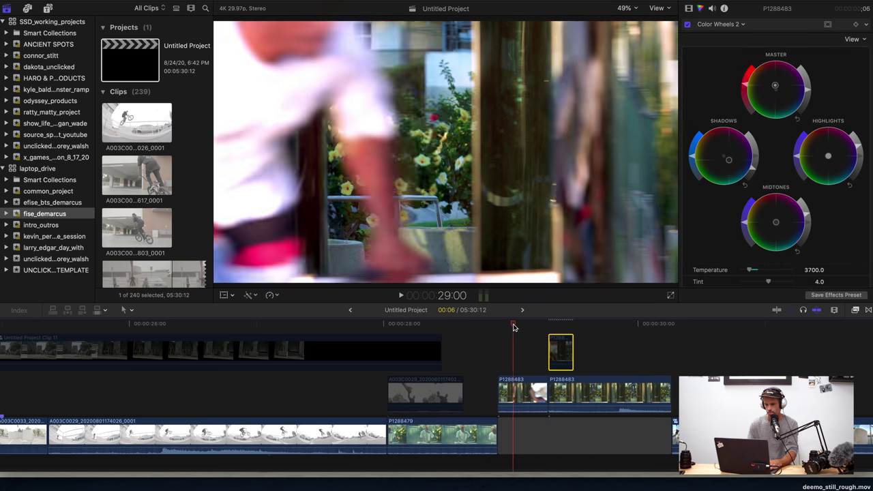
drag(533, 329, 563, 328)
- Play the edit from 30:08 at the start of Untitled Project Clip 3, stopping at 38:29 on the mid-air jump
scroll(653, 388, right, 5)
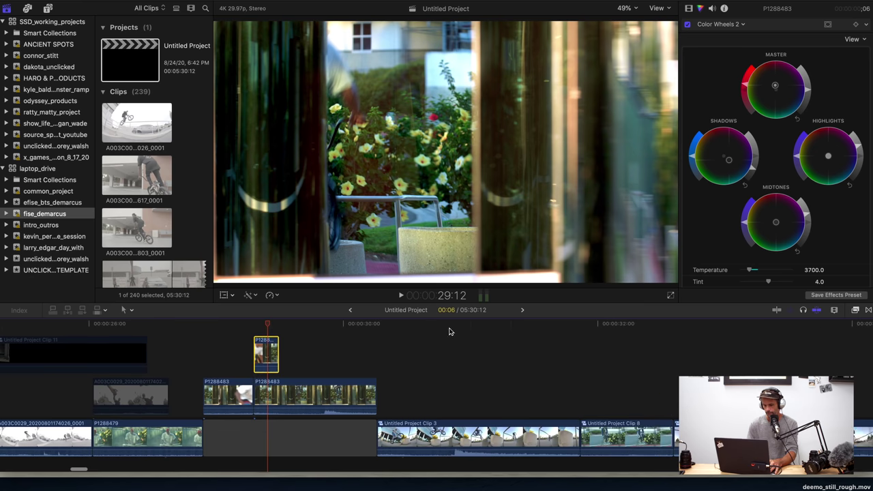
click(376, 325)
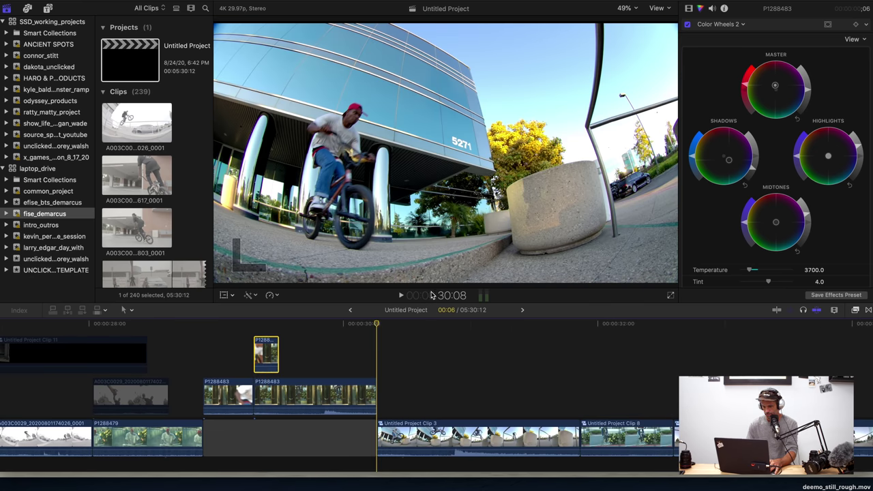
key(space)
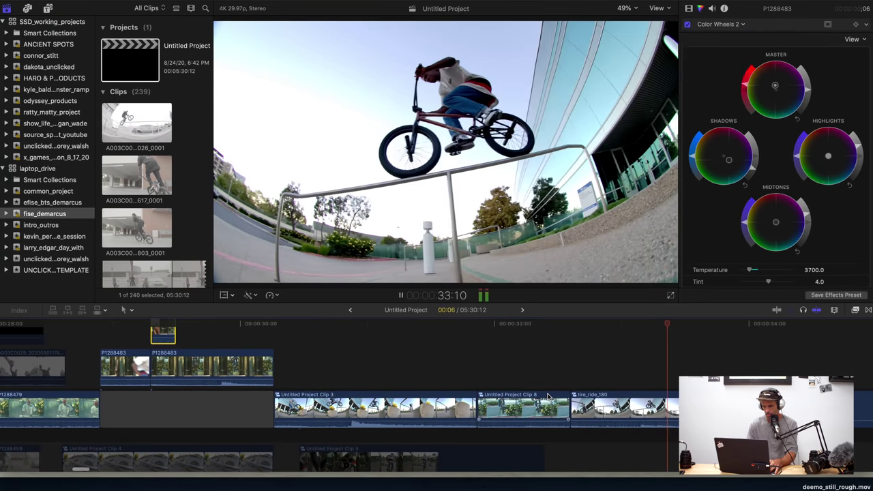
key(super+minus)
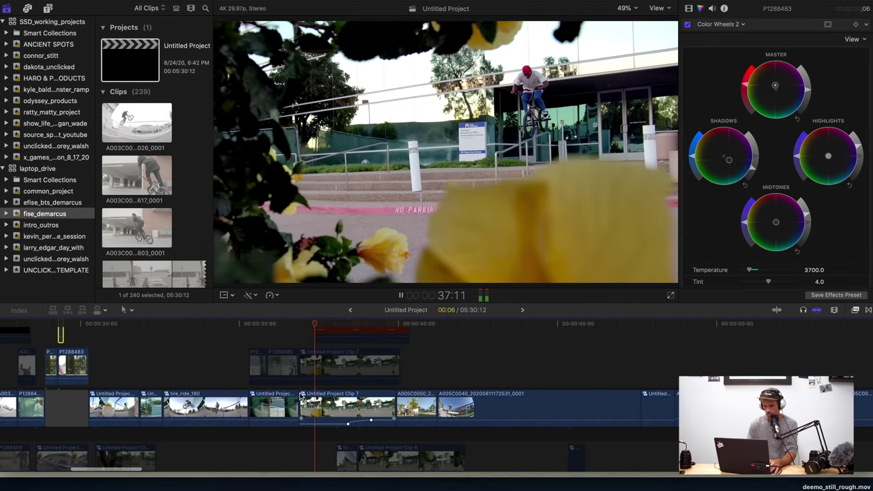
key(space)
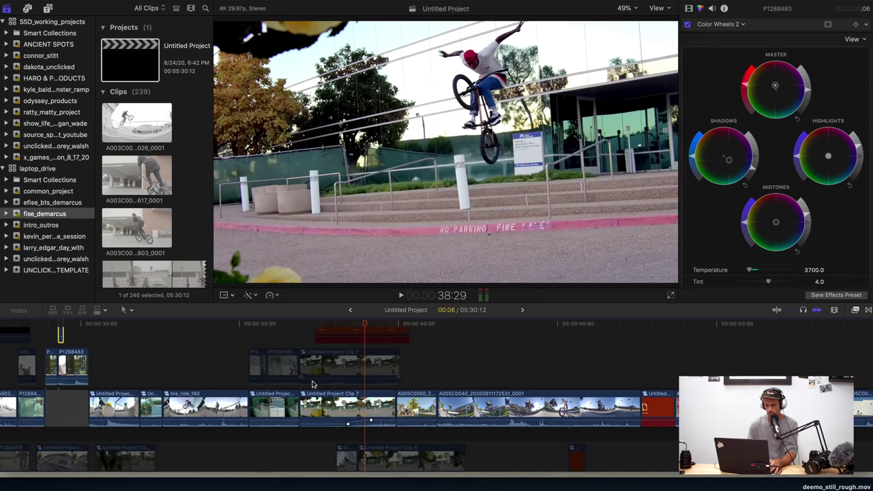
- Show the Transform settings of Untitled Project Clip 7 and open that compound clip
click(352, 420)
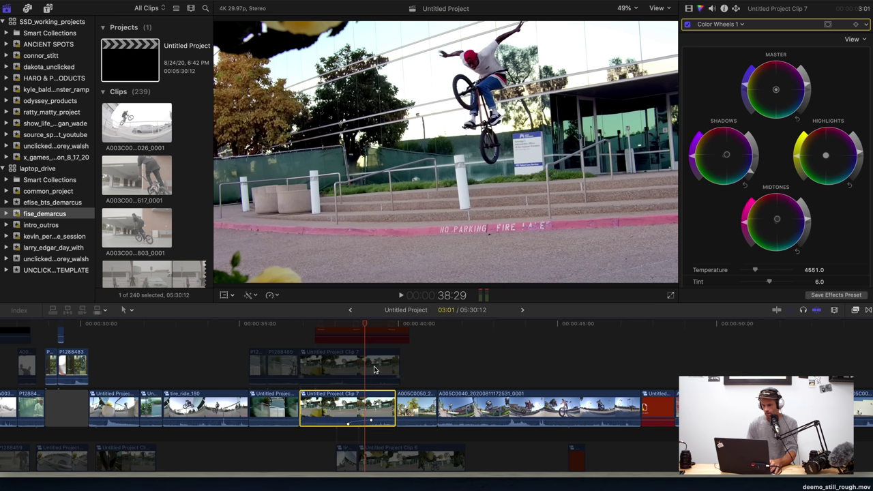
click(689, 9)
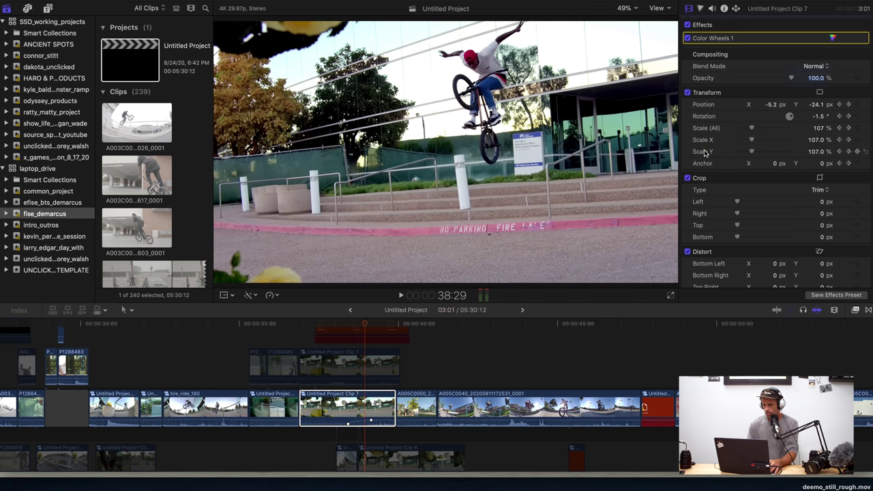
double_click(336, 397)
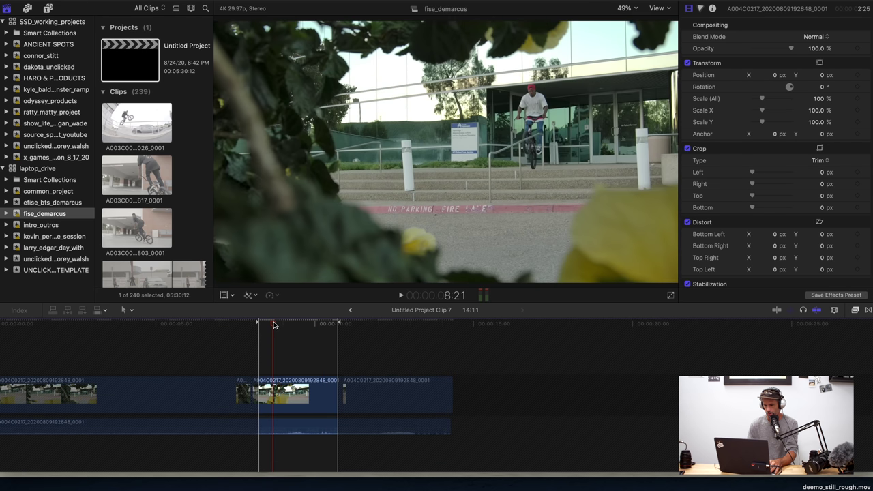
- Select the middle A004C0217 clip inside the compound clip and play it from 8:01, stopping at 11:06
click(303, 386)
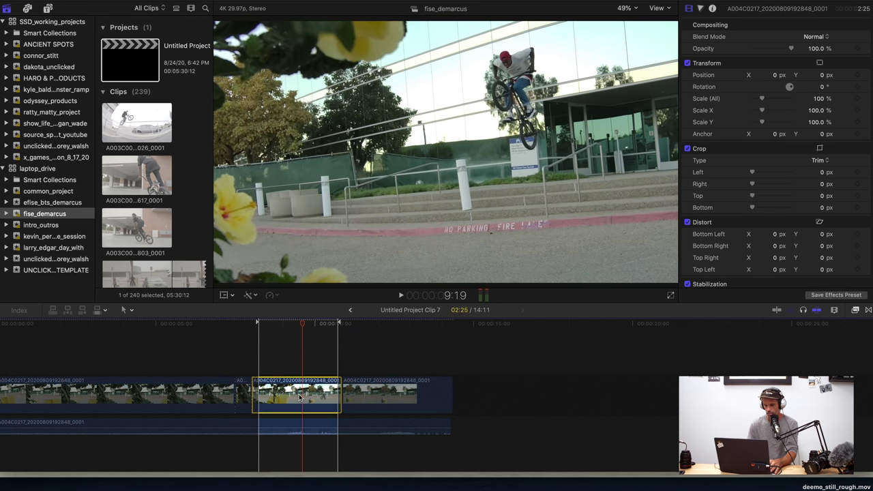
drag(315, 324, 254, 334)
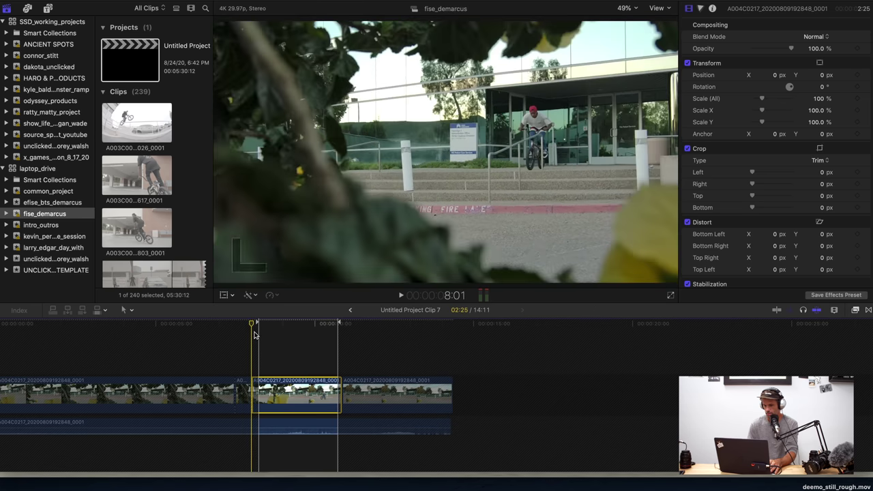
key(space)
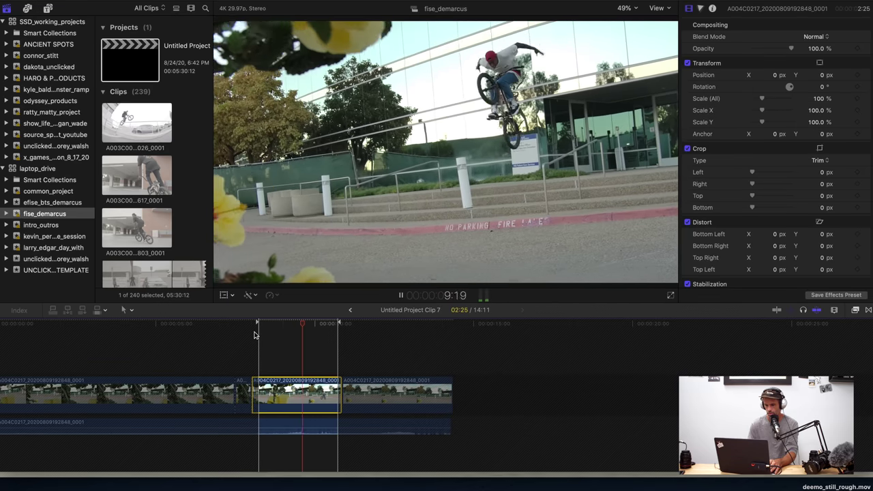
key(space)
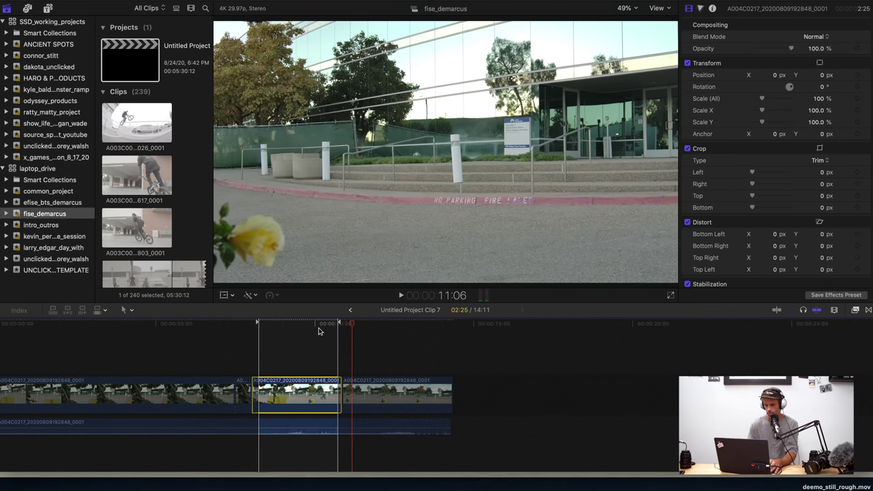
- Compare the A004C0217 clip with and without Stabilization at 10:02, leaving it enabled, and return to the main project timeline
click(317, 323)
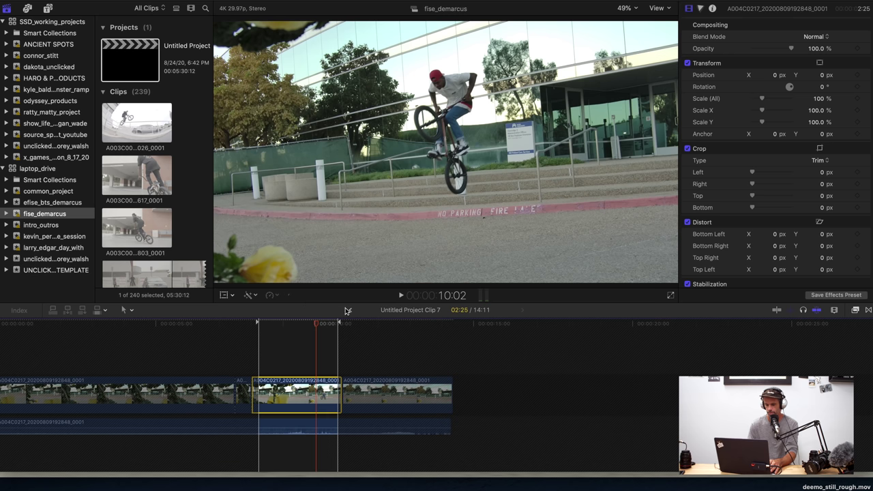
scroll(737, 227, down, 3)
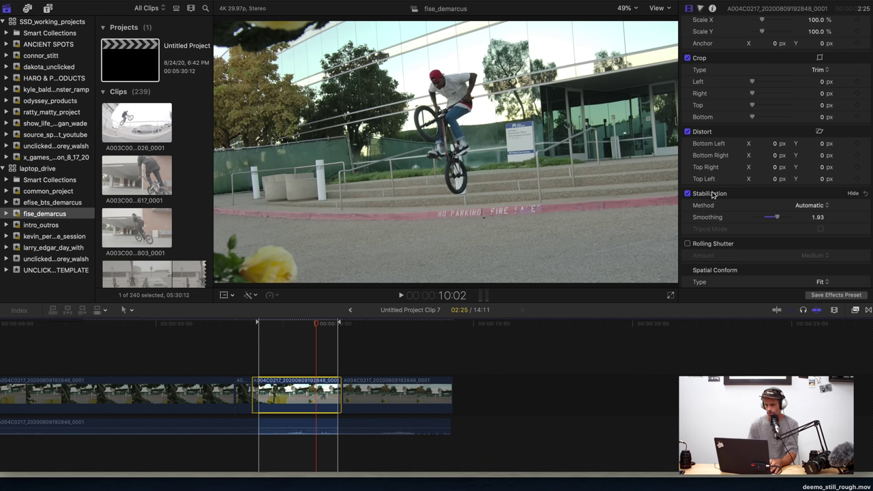
click(688, 194)
click(688, 194)
click(688, 195)
click(687, 193)
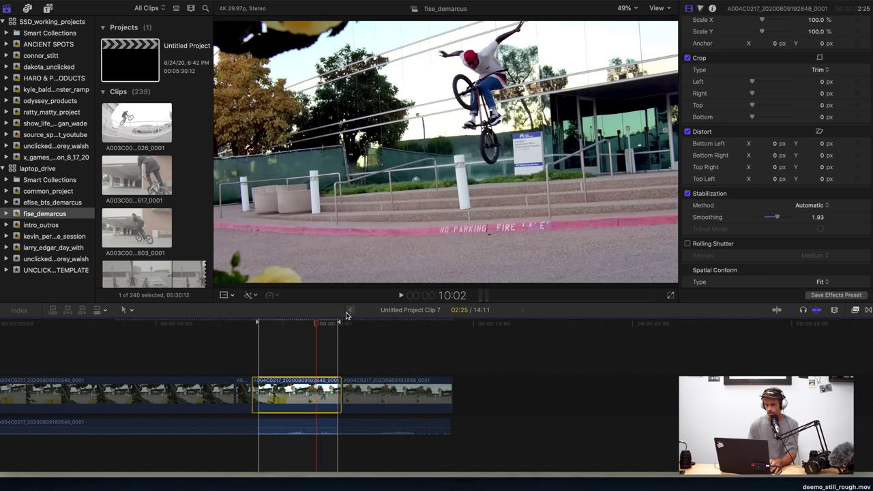
click(352, 310)
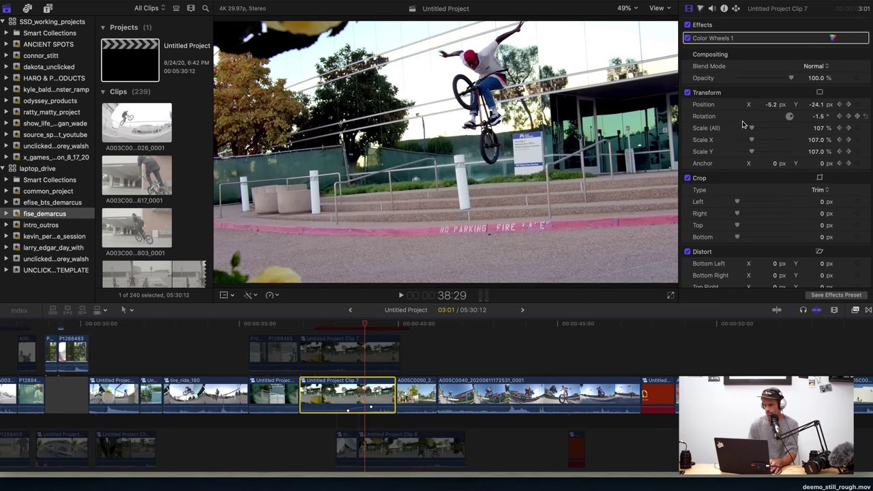
- Scrub through the keyframed transform of Untitled Project Clip 7 and play the clip from 36:27, stopping at 40:19
mouse_move(362, 321)
mouse_down()
mouse_move(345, 327)
mouse_move(371, 325)
mouse_up()
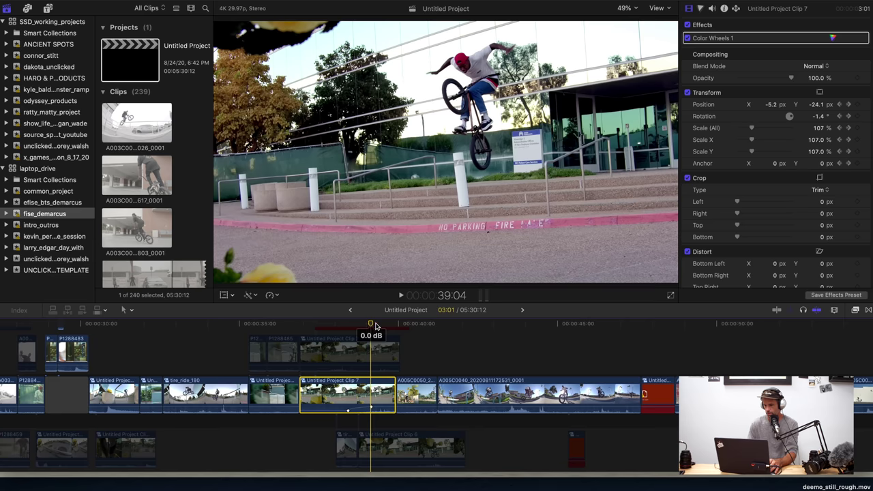
mouse_move(372, 326)
mouse_down()
mouse_move(329, 327)
mouse_move(356, 327)
mouse_up()
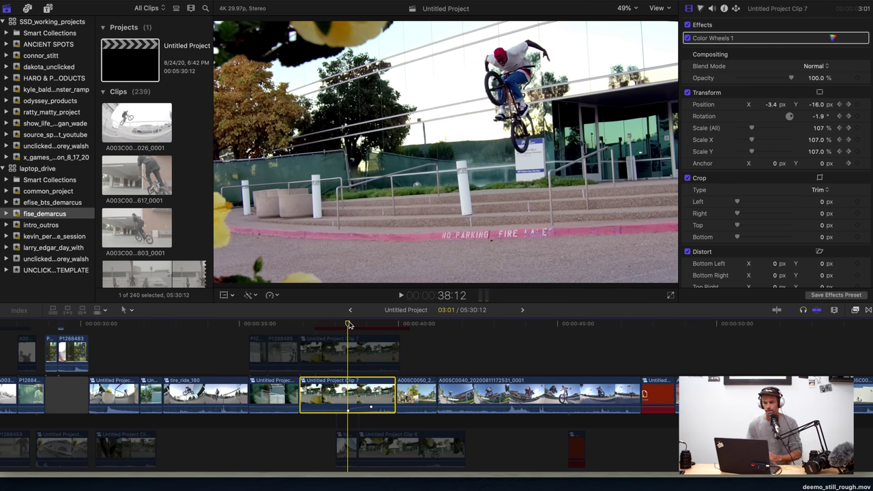
drag(358, 326, 315, 334)
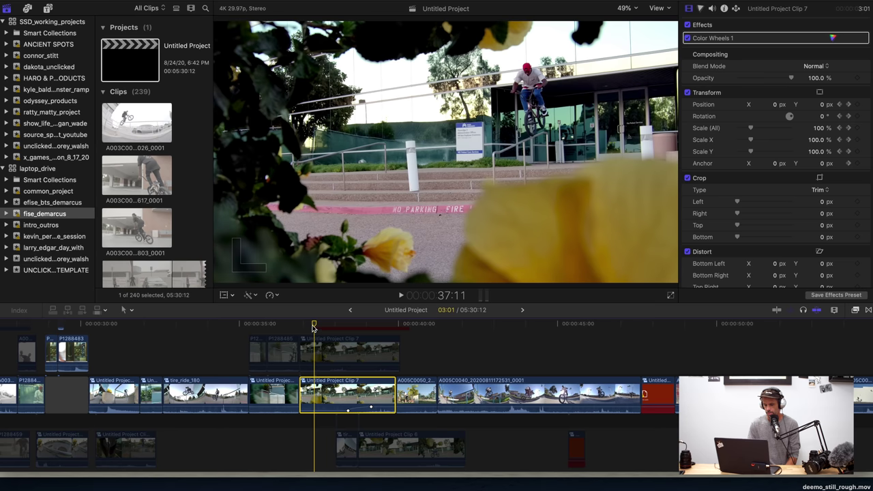
drag(313, 329, 304, 328)
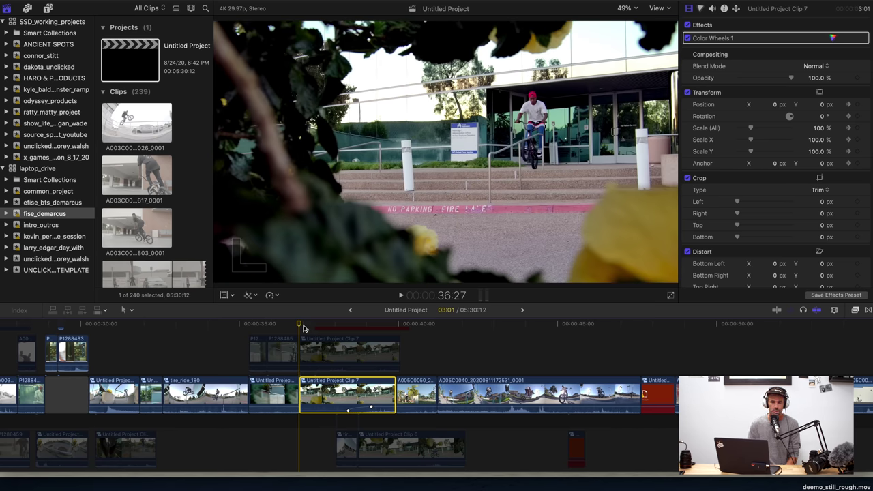
key(space)
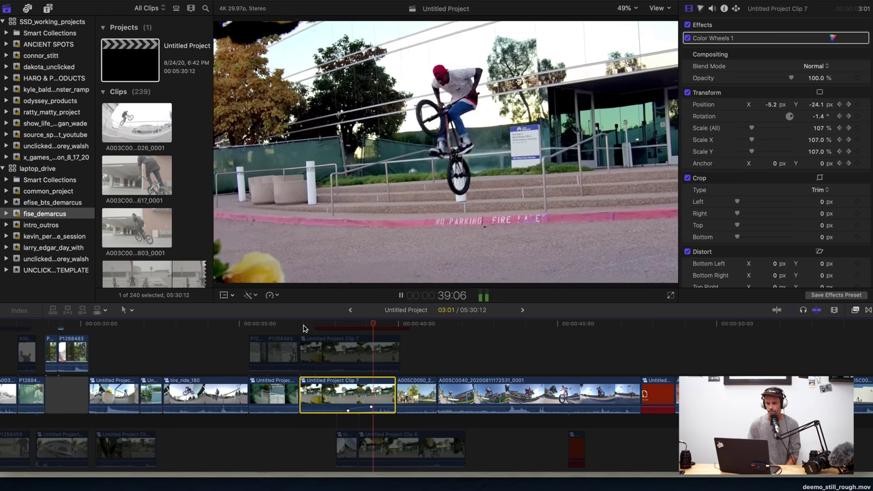
key(space)
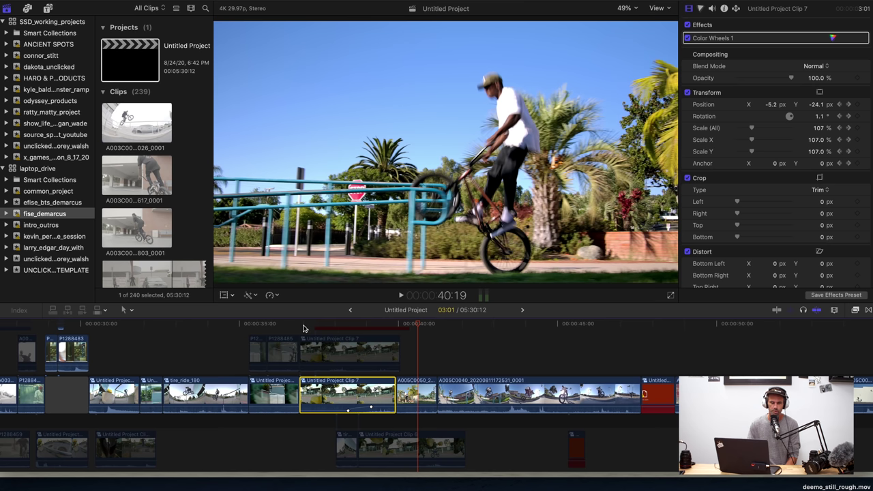
- Select the A005C0050 clip and play the edit from its start at 39:28
click(416, 395)
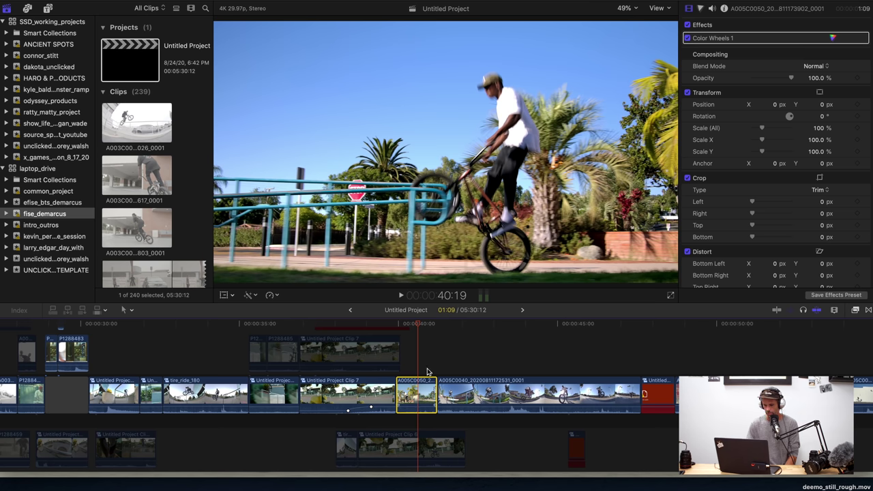
drag(413, 324, 394, 324)
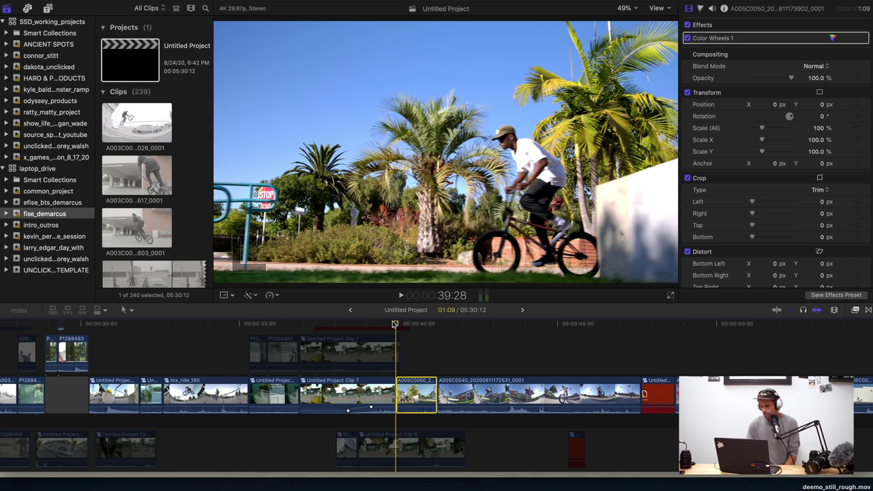
key(space)
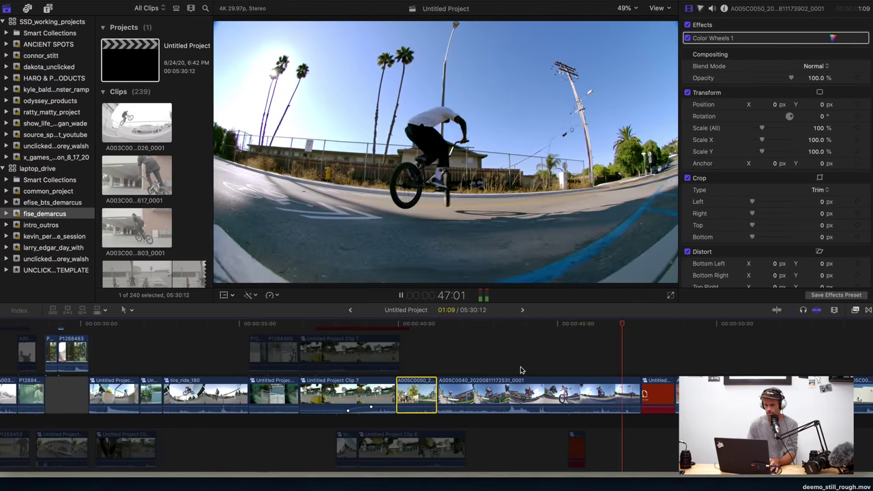
- Select the A005C0040 clip at 45:15 and compare its picture with and without the Color Wheels 1 correction, leaving the correction enabled
scroll(532, 365, down, 2)
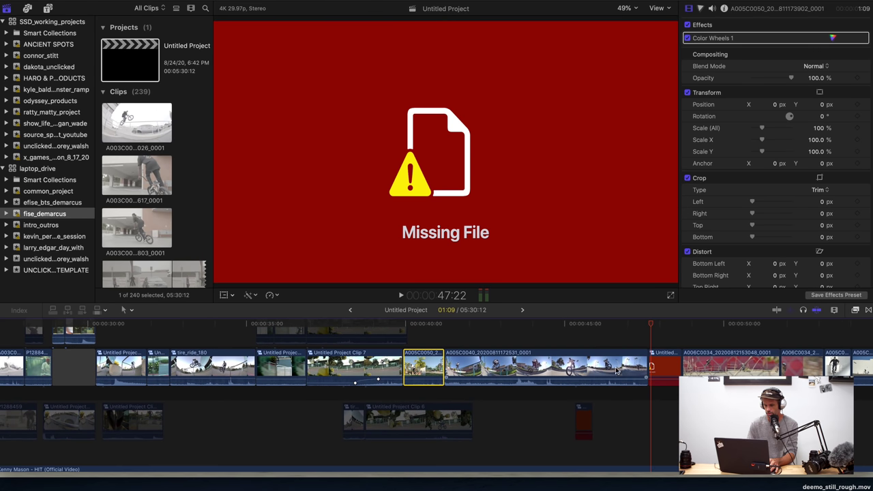
click(582, 362)
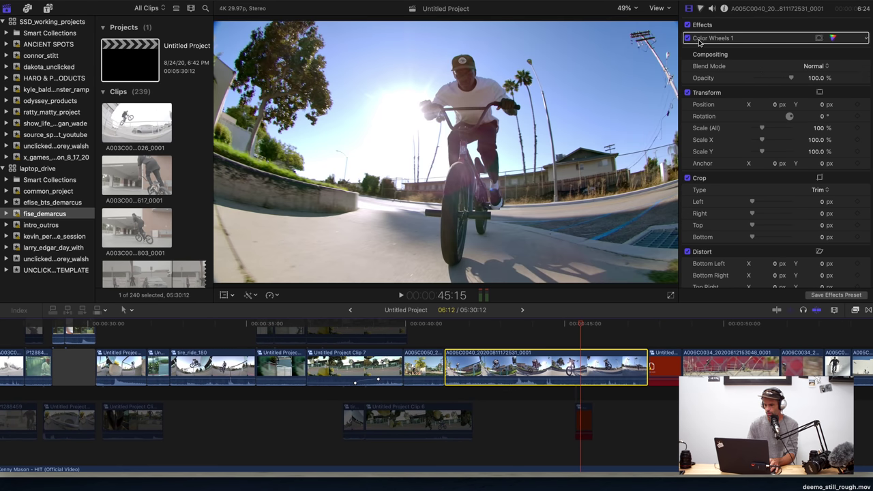
click(687, 38)
click(687, 38)
click(688, 39)
click(687, 38)
click(687, 38)
click(688, 39)
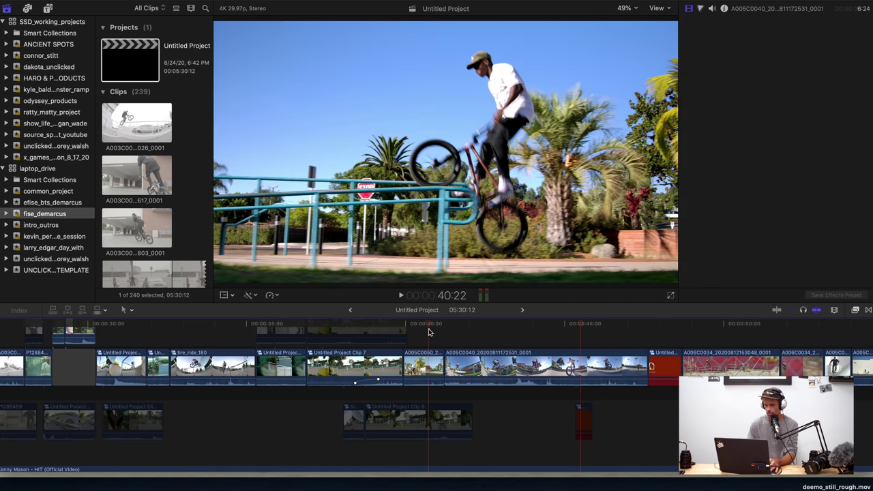
- Select the A005C0050 clip and compare it at 40:22 with and without Color Wheels 1 and Stabilization, leaving both enabled
click(423, 372)
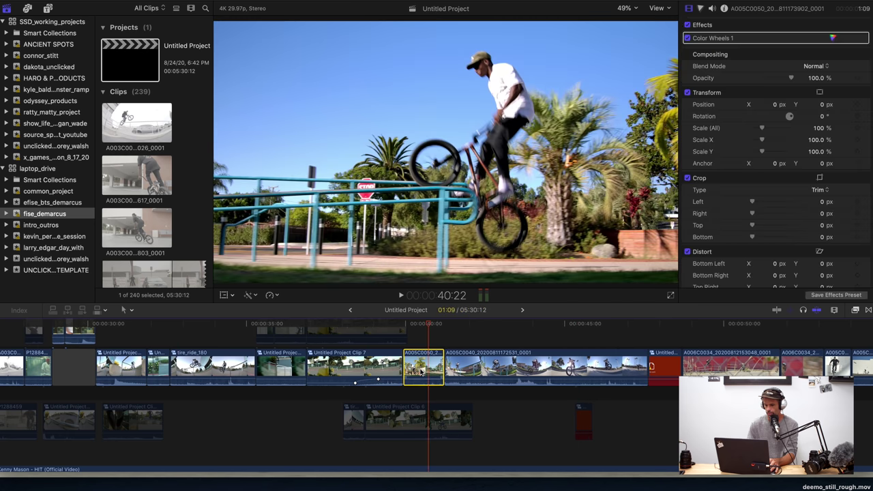
click(688, 42)
click(687, 39)
click(687, 38)
scroll(703, 136, down, 5)
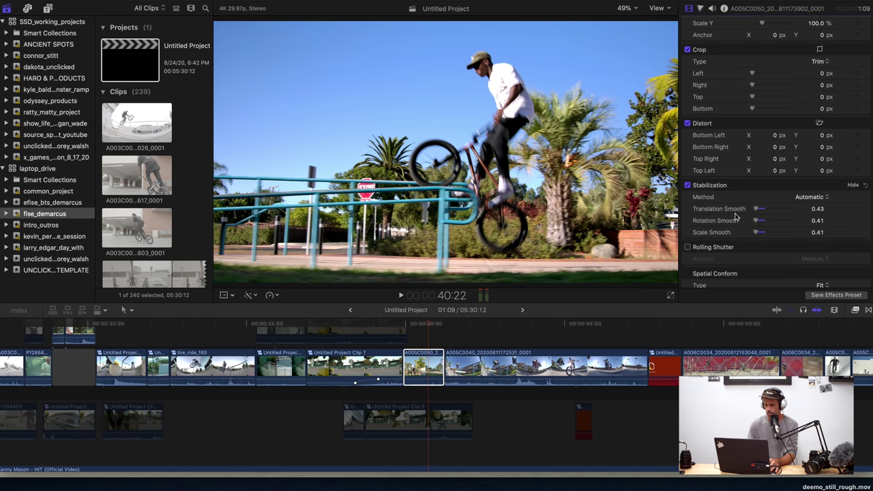
click(688, 185)
click(688, 185)
- Play the selected A005C0050 clip twice to review its stabilized motion and scrub back to its opening frames
click(410, 326)
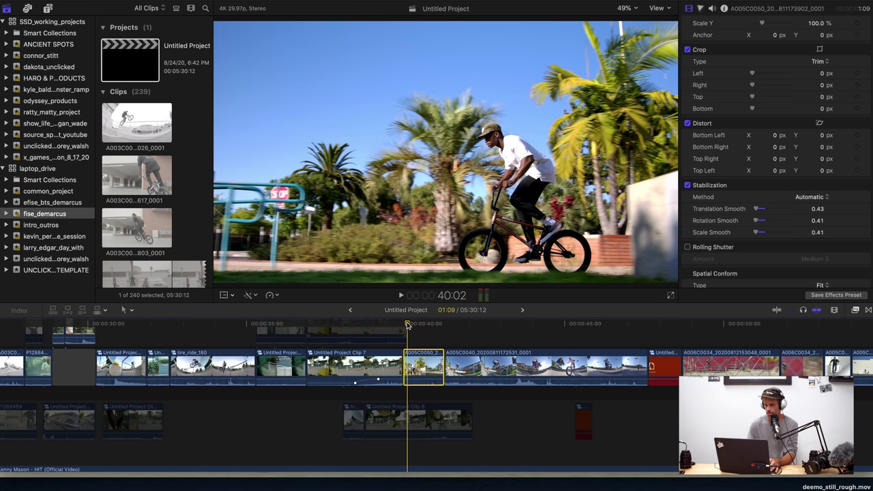
key(slash)
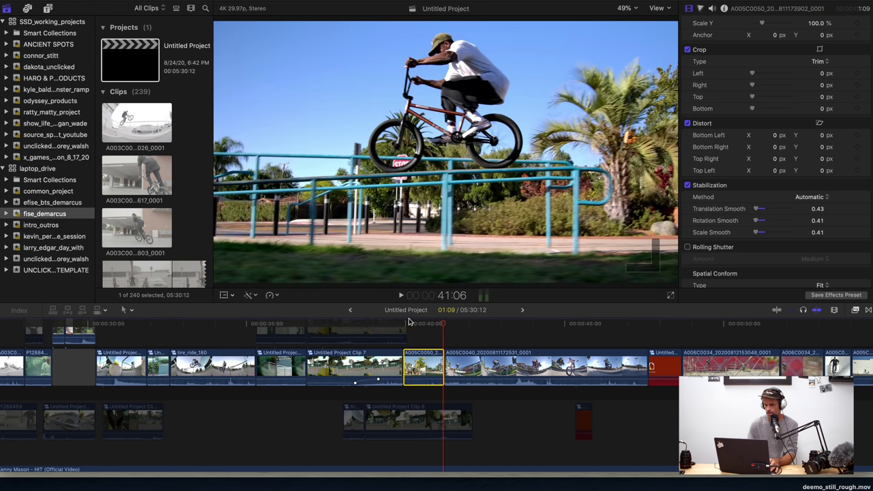
key(slash)
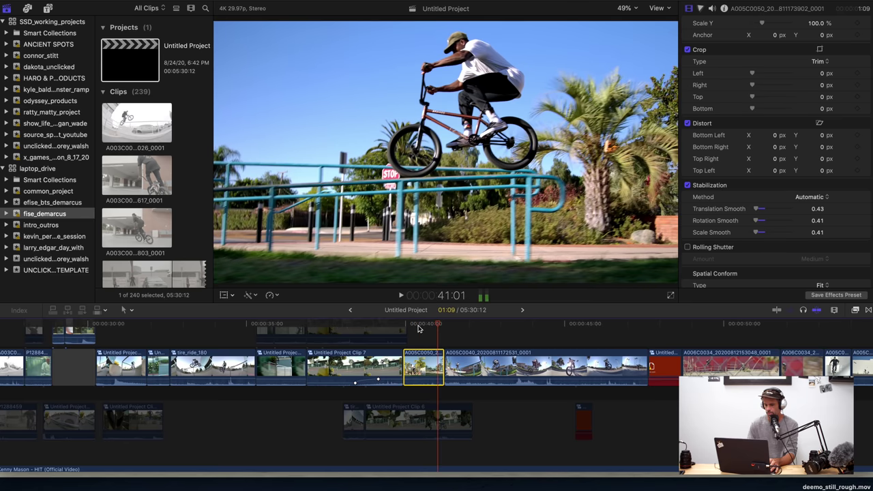
click(409, 326)
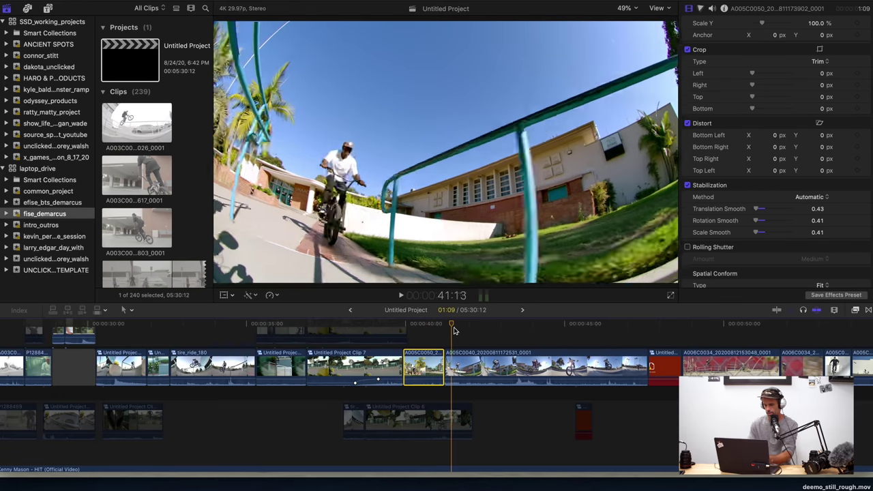
- Select the long A006C0034 clip with the red wall and scrub through the following shots to 55:21
click(592, 334)
scroll(478, 327, right, 8)
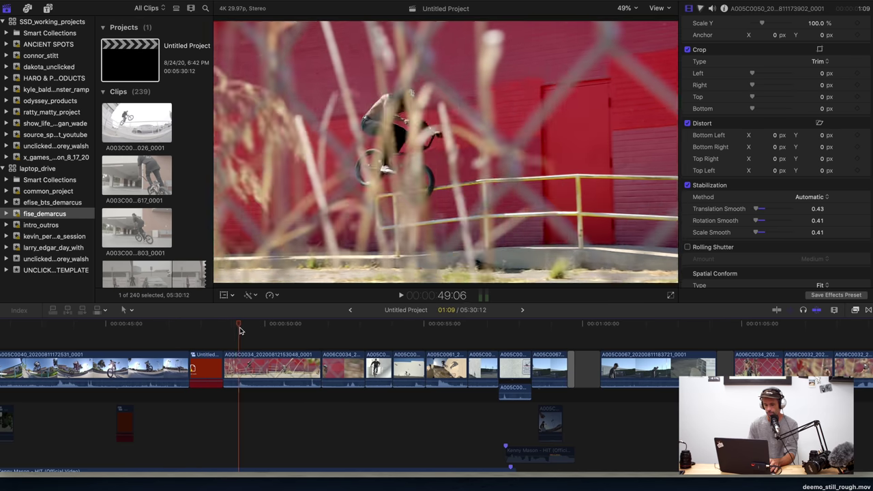
click(277, 367)
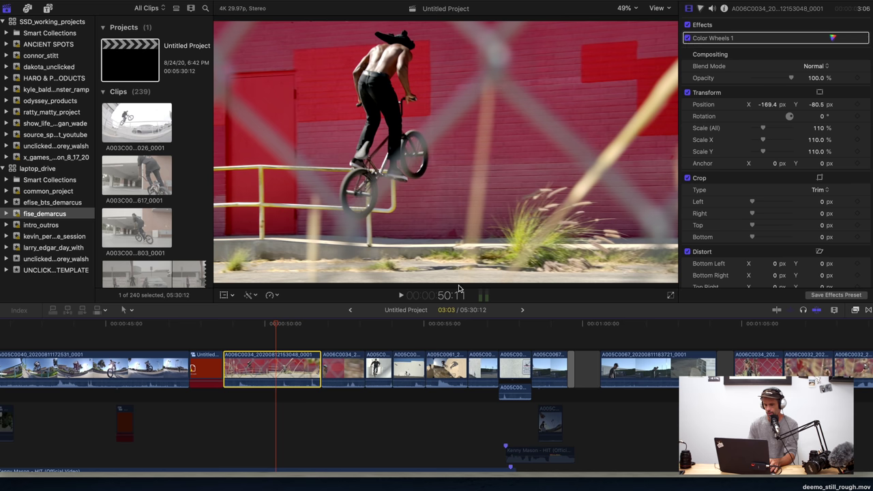
drag(315, 330, 448, 336)
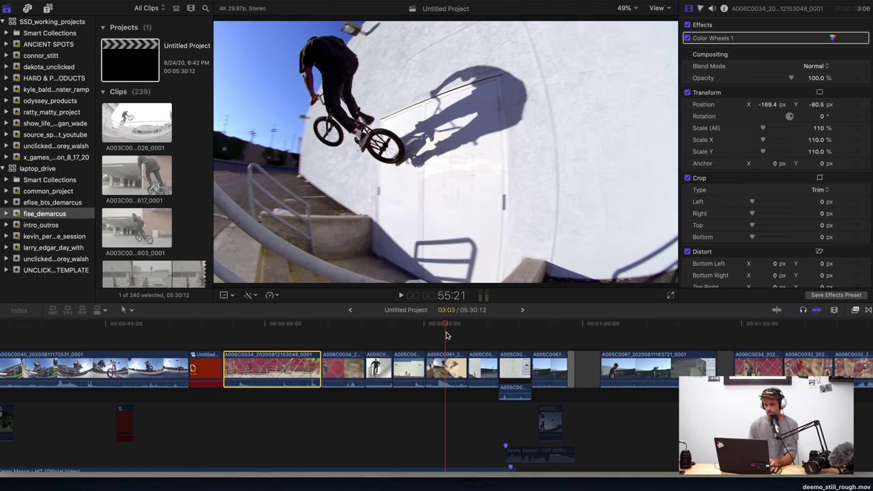
- Select the A005C0061 clip and compare it at 55:21 with and without the Color Wheels 1 correction, leaving it enabled
click(451, 374)
click(688, 38)
click(687, 39)
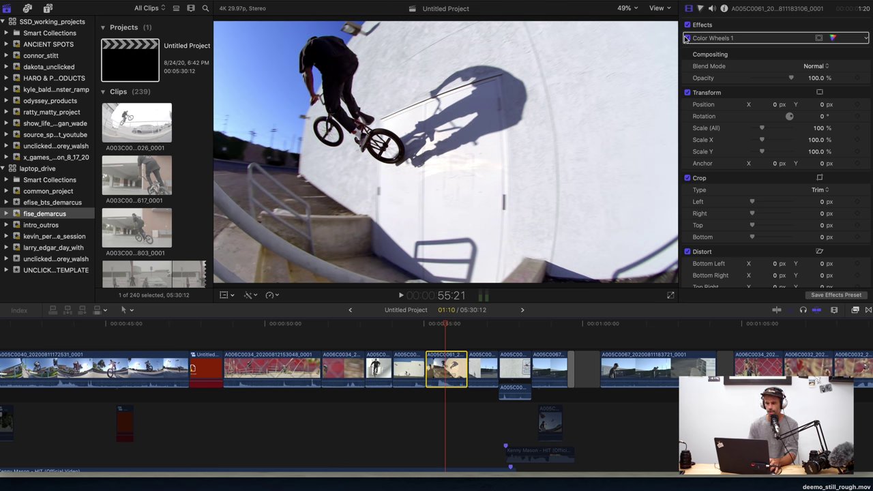
click(687, 38)
click(687, 39)
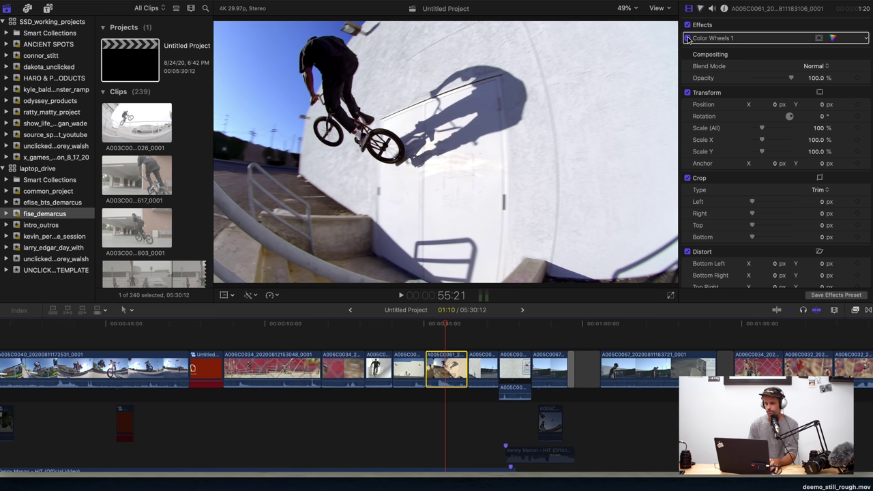
- Scrub from the A005C0061 clip through the following shots to 59:00, and return to the red-wall rail shot at 50:03
mouse_move(436, 328)
mouse_down()
mouse_move(485, 334)
mouse_move(449, 338)
mouse_up()
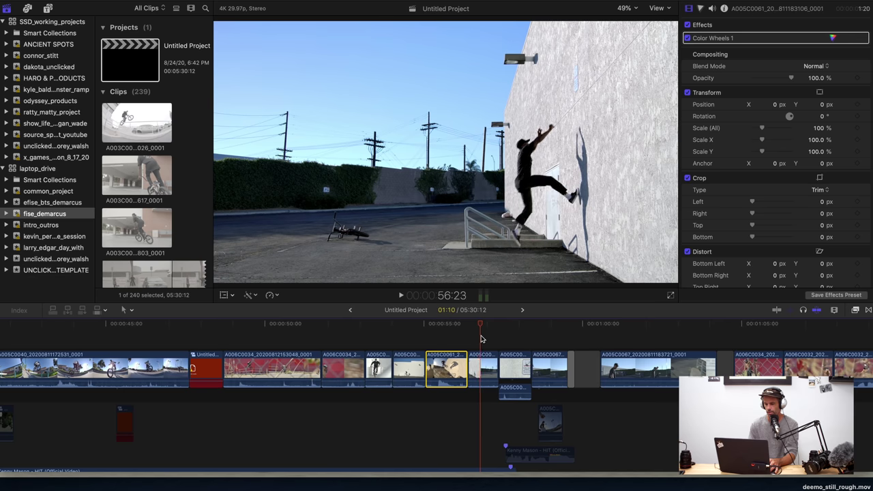
click(437, 345)
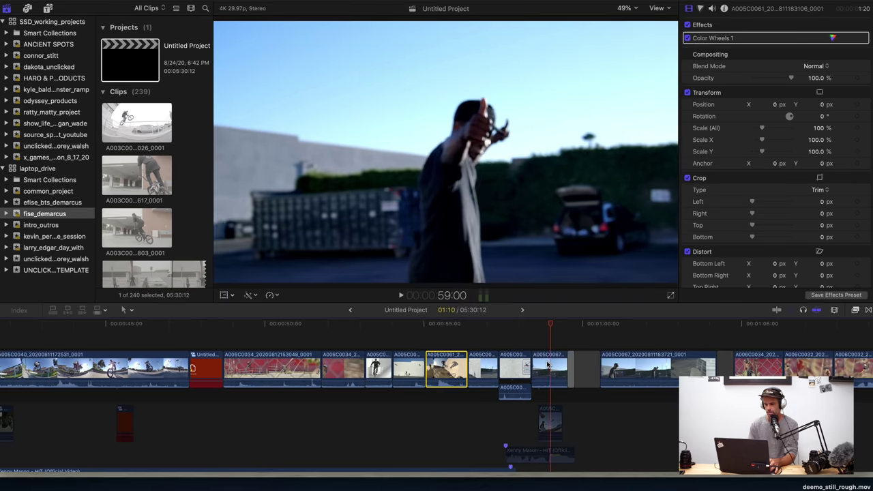
drag(554, 345, 268, 341)
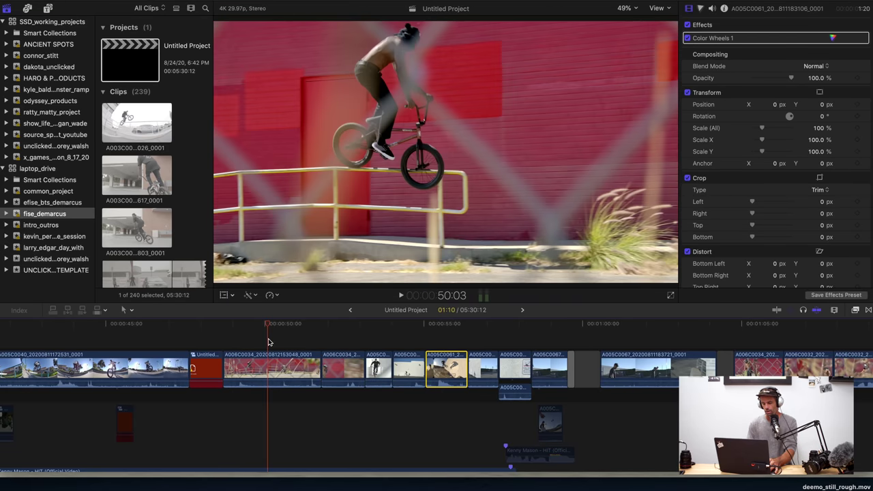
key(super+minus)
key(super+minus)
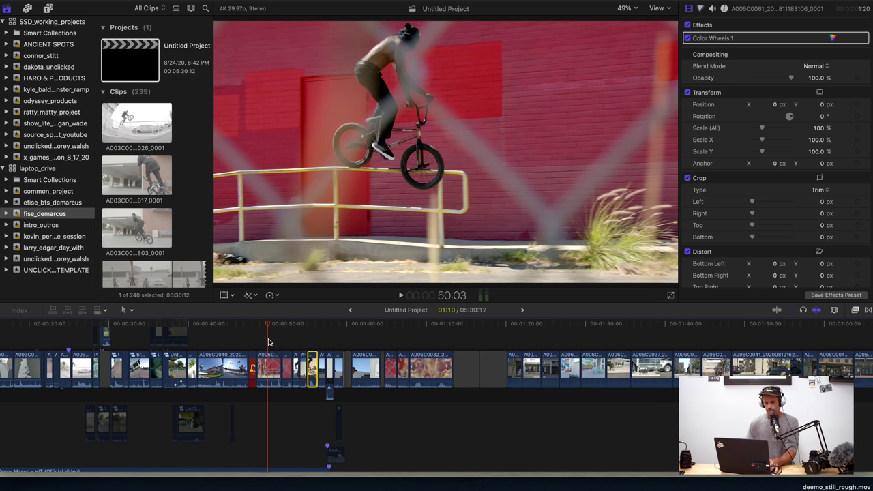